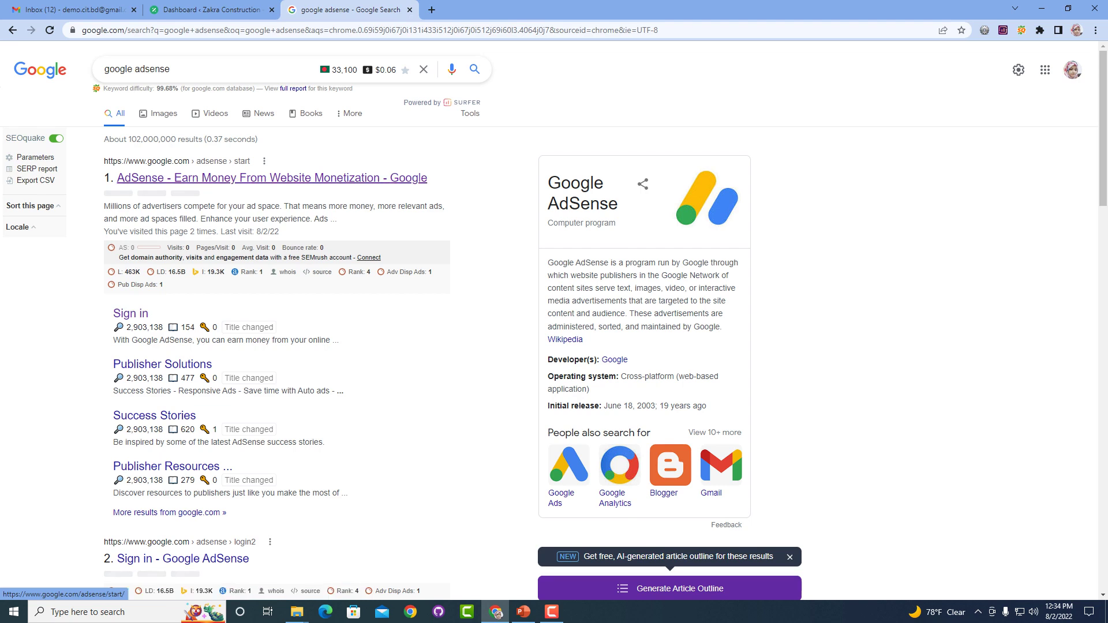
Open AdSense from the search results, start sign-up, and sign in with the first Google account.
{"action": "left_click", "coordinate": [271, 178]}
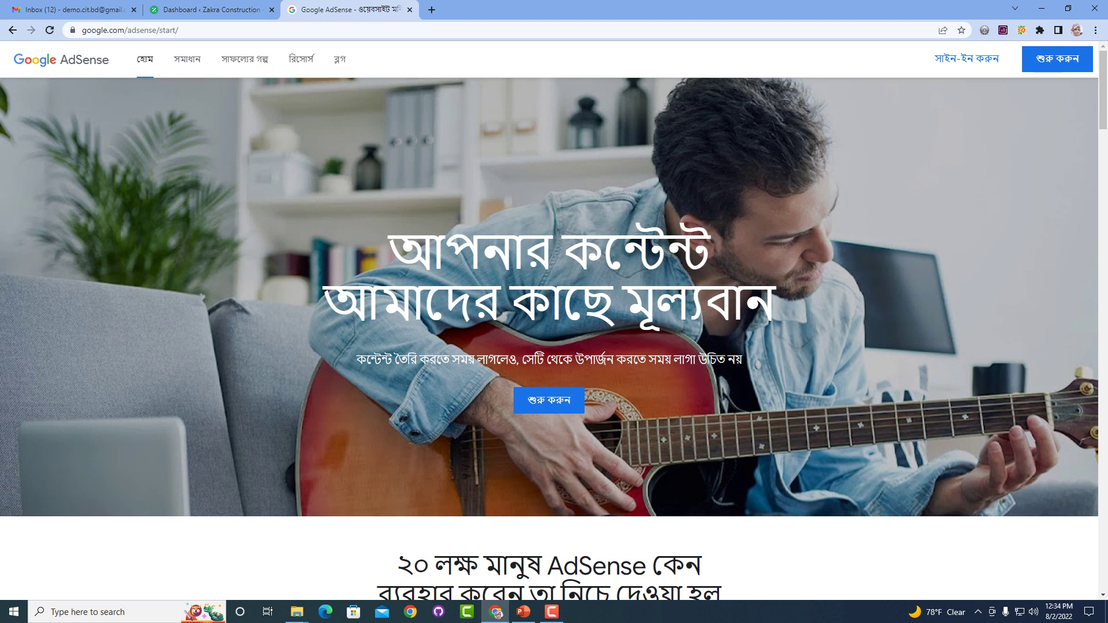
{"action": "left_click", "coordinate": [1057, 59]}
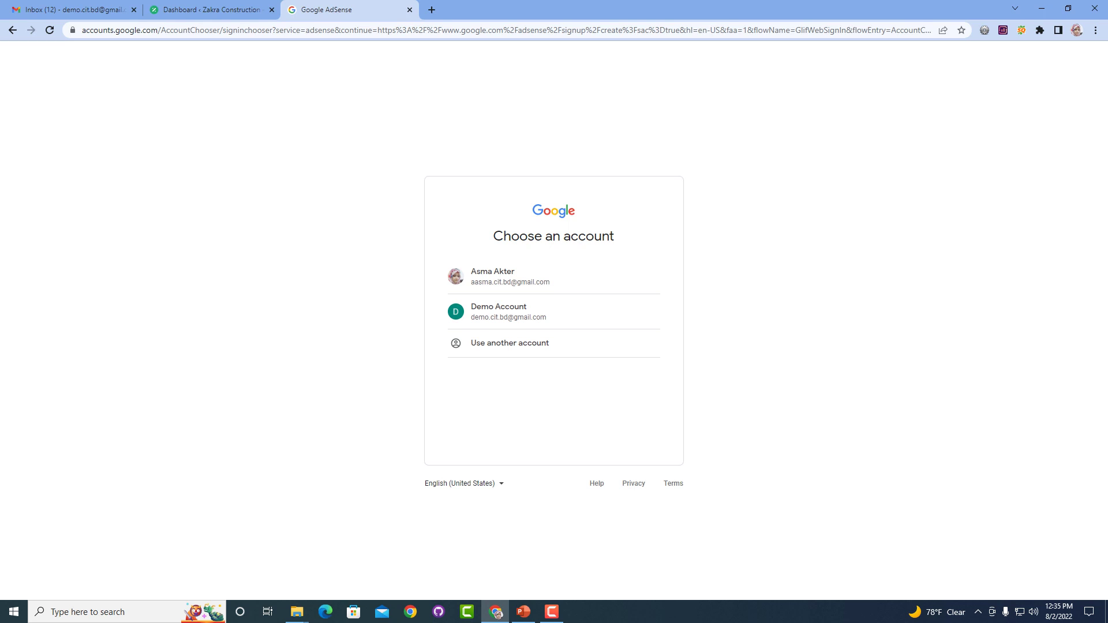
{"action": "left_click", "coordinate": [492, 276]}
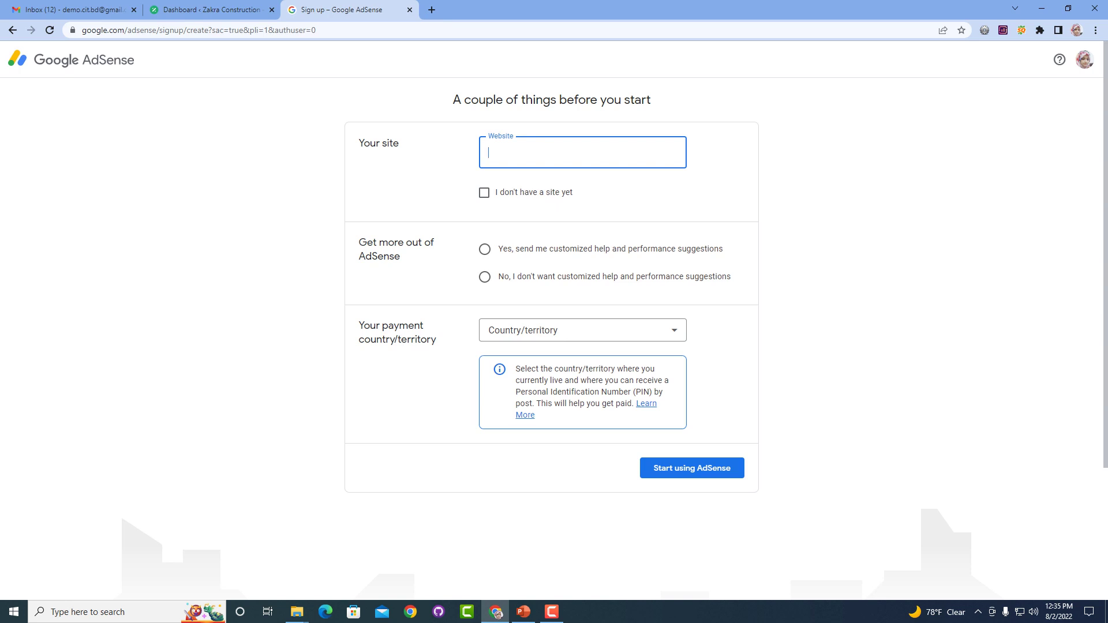
Decline customized suggestions, tick 'I don't have a site yet', and pick Bangladesh as payment country.
{"action": "left_click", "coordinate": [485, 277]}
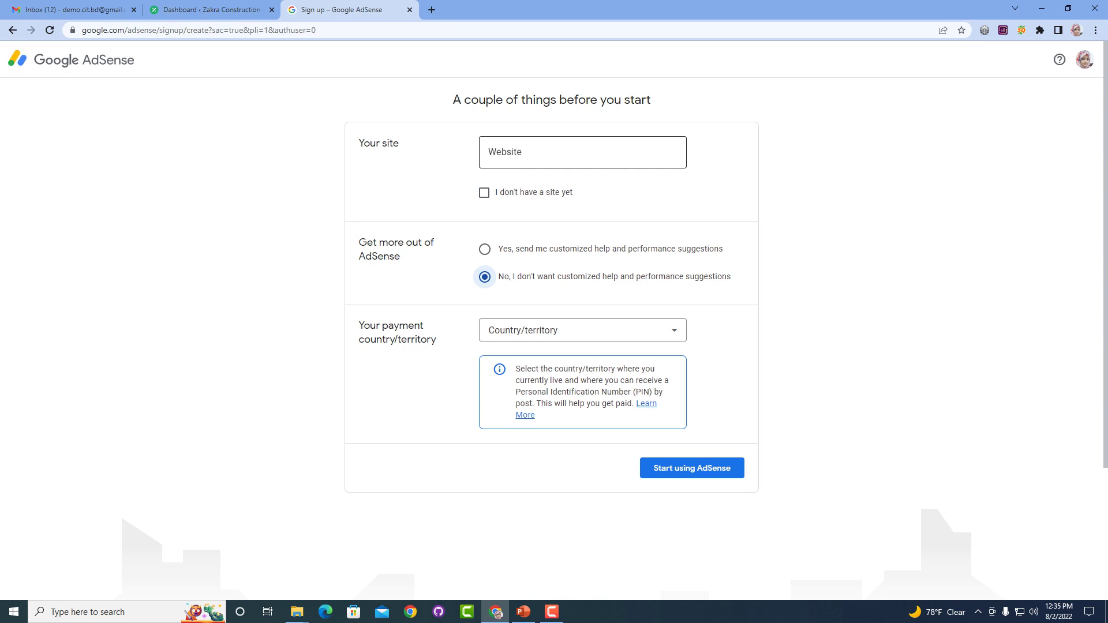
{"action": "left_click", "coordinate": [484, 193]}
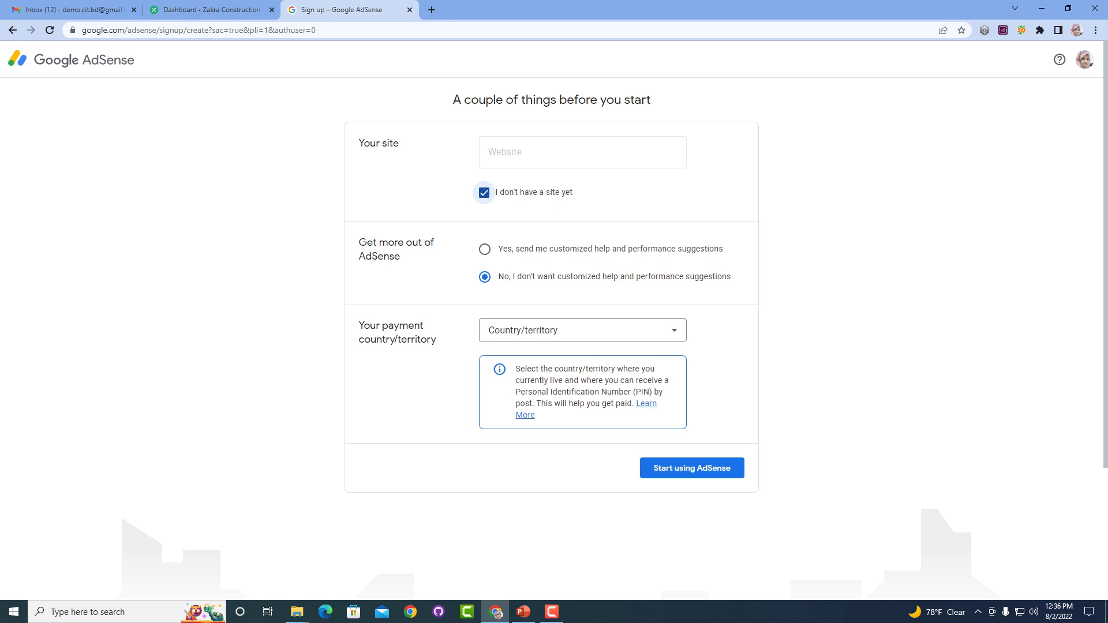
{"action": "left_click", "coordinate": [583, 330]}
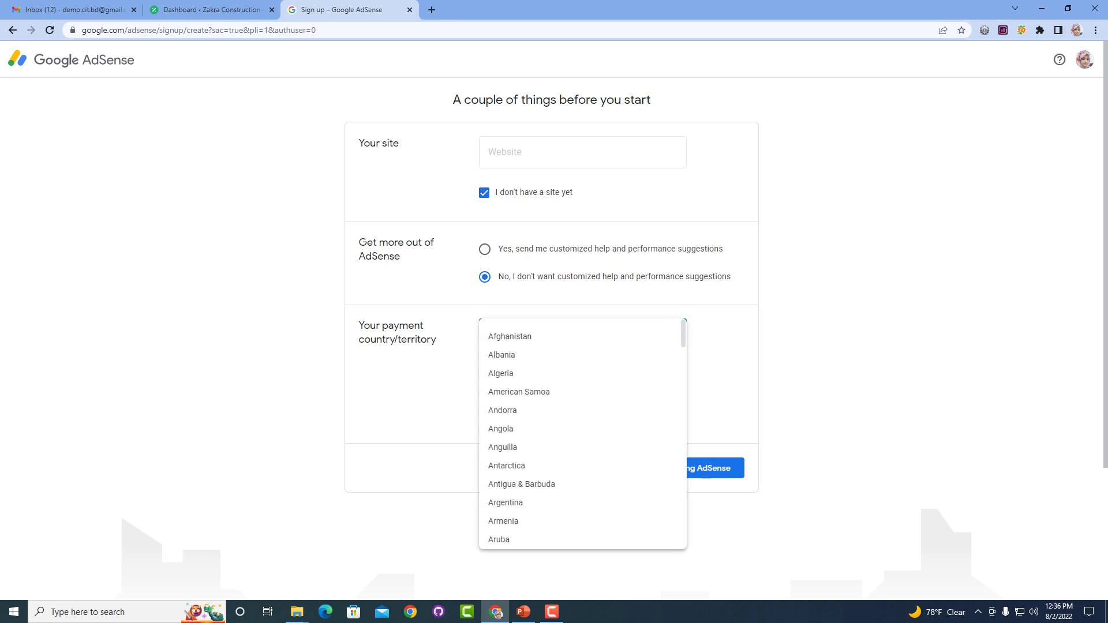
{"action": "scroll", "coordinate": [577, 466], "scroll_direction": "down", "scroll_amount": 3}
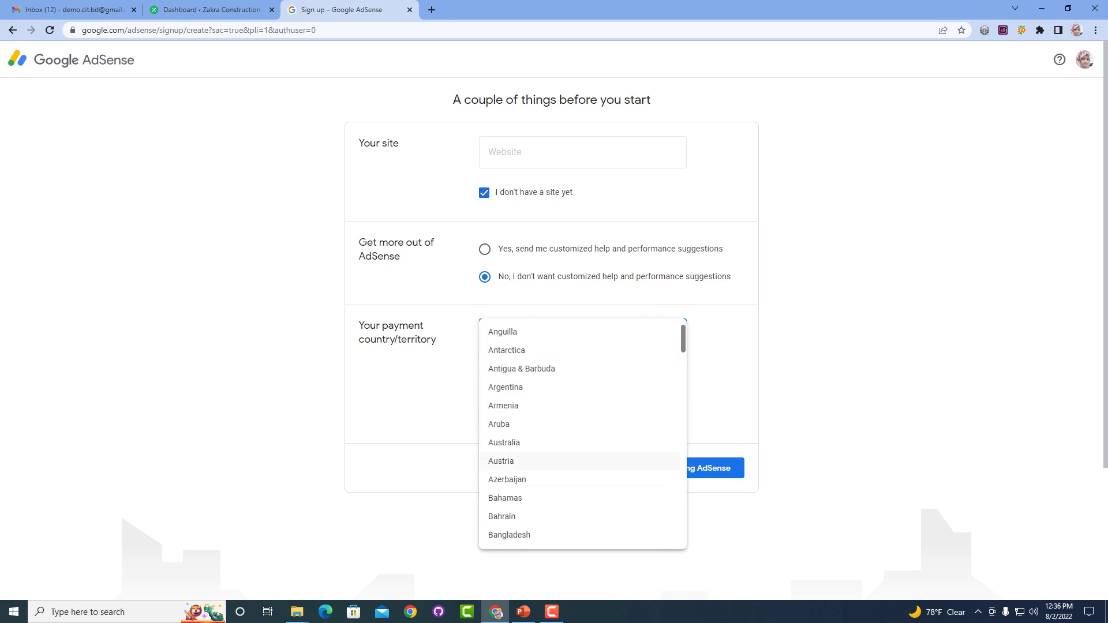
{"action": "scroll", "coordinate": [577, 473], "scroll_direction": "down", "scroll_amount": 1}
{"action": "left_click", "coordinate": [577, 477]}
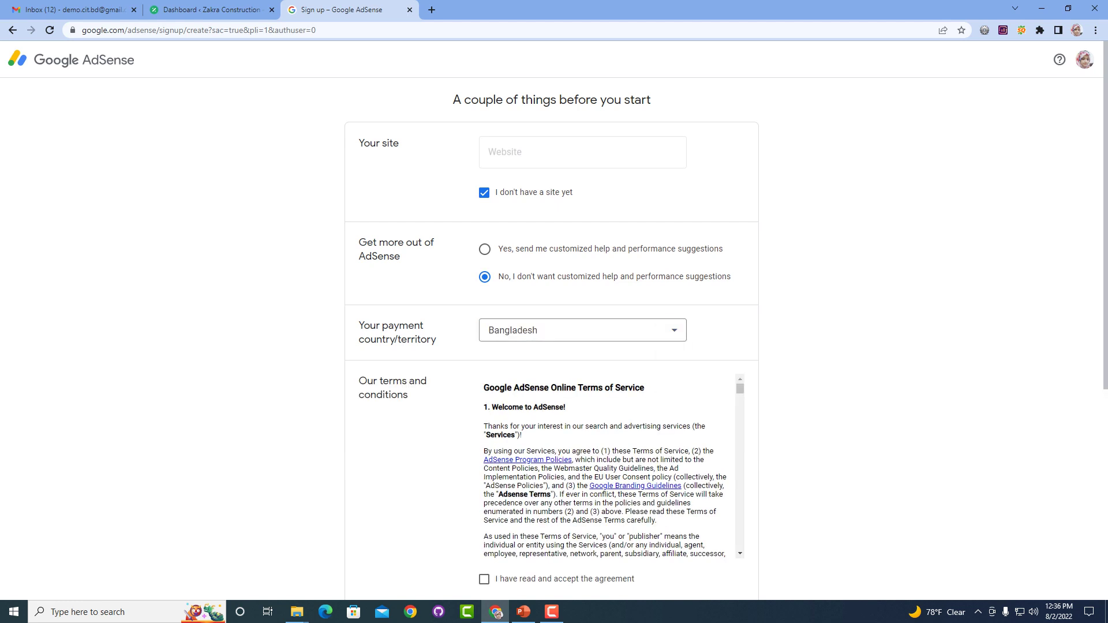
Accept the AdSense terms and agreement, then submit the sign-up with Start using AdSense.
{"action": "scroll", "coordinate": [554, 323], "scroll_direction": "down", "scroll_amount": 3}
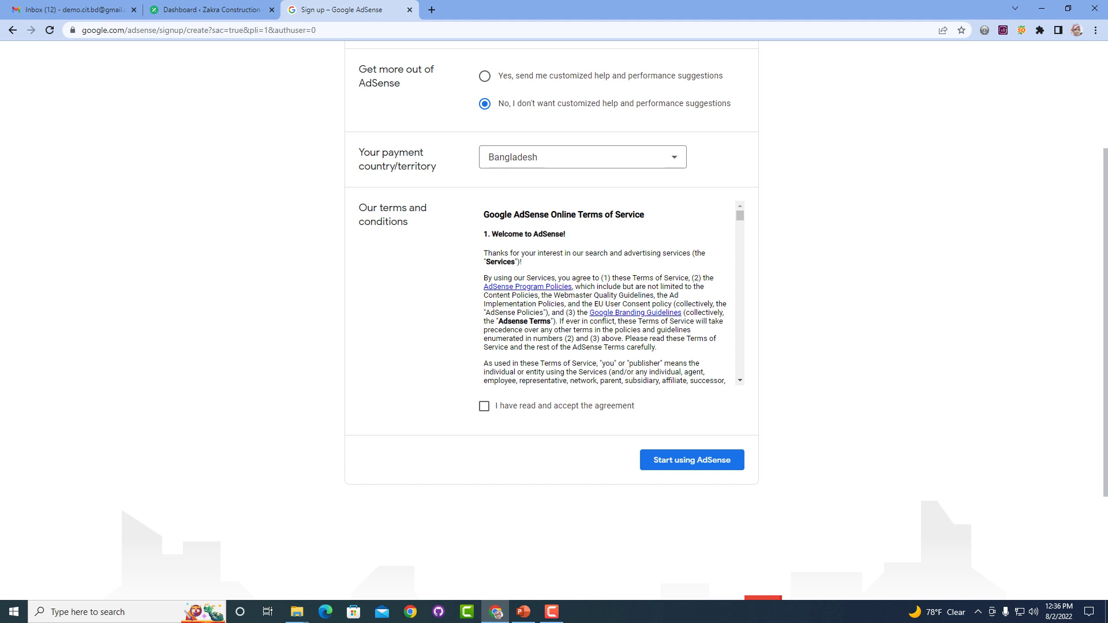
{"action": "left_click", "coordinate": [484, 406]}
{"action": "left_click", "coordinate": [692, 459]}
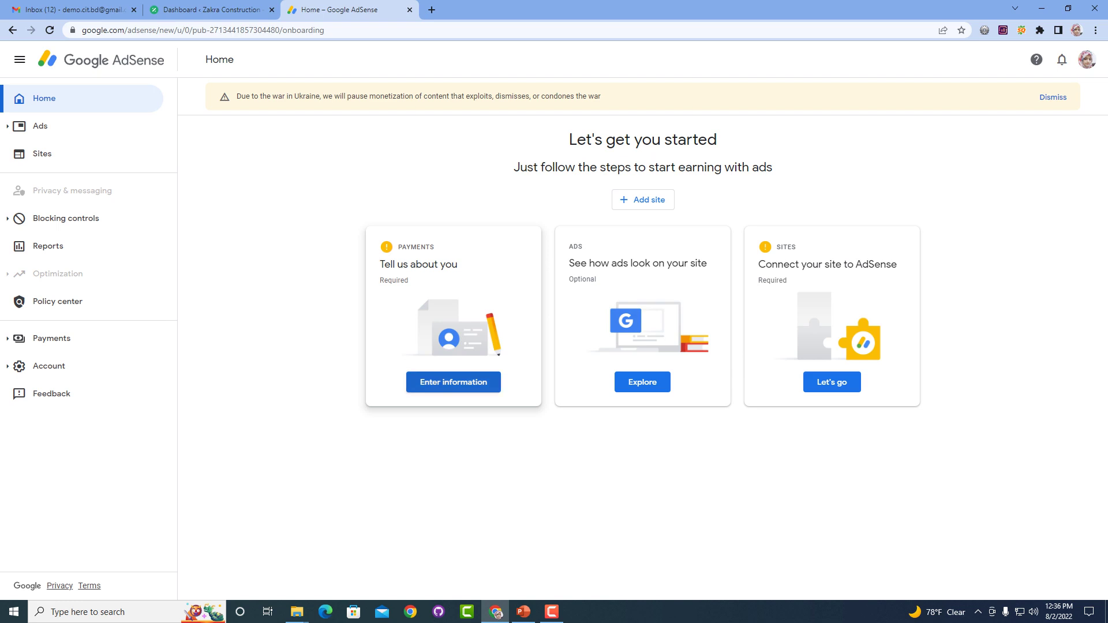
Open the payments customer form, keep account type Individual, and replace the prefilled name with the holder's name.
{"action": "left_click", "coordinate": [453, 382]}
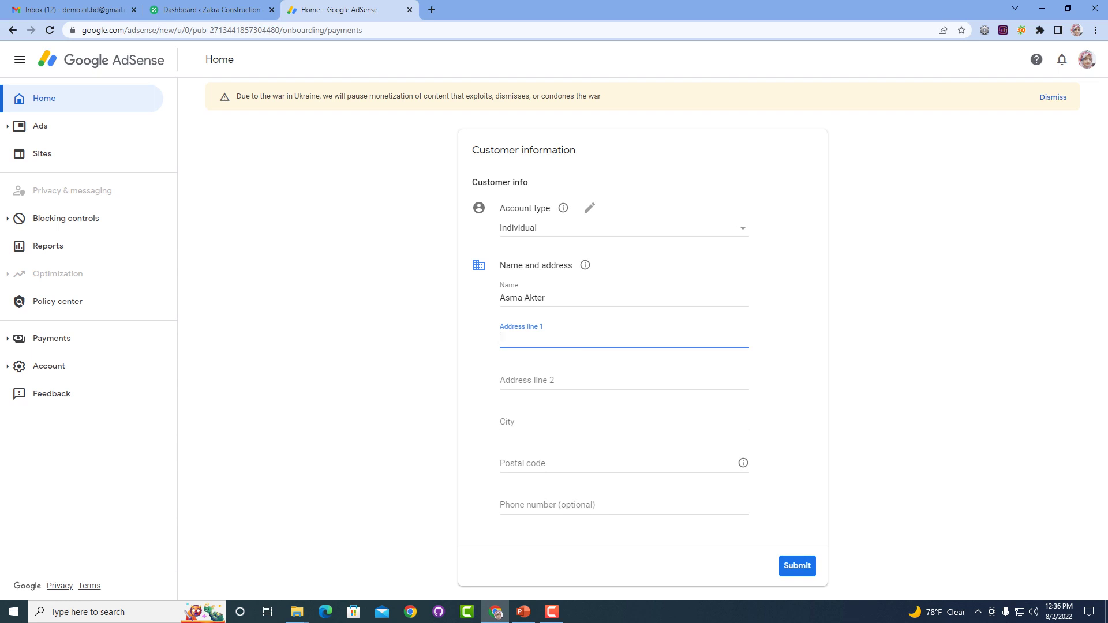
{"action": "left_click", "coordinate": [623, 228]}
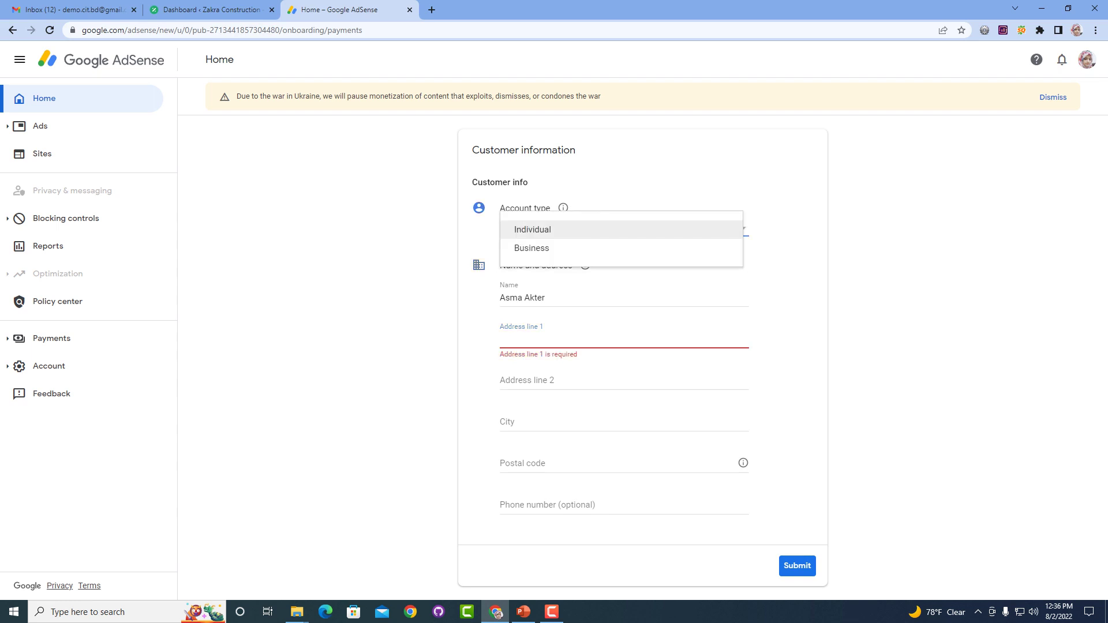
{"action": "key", "text": "Return"}
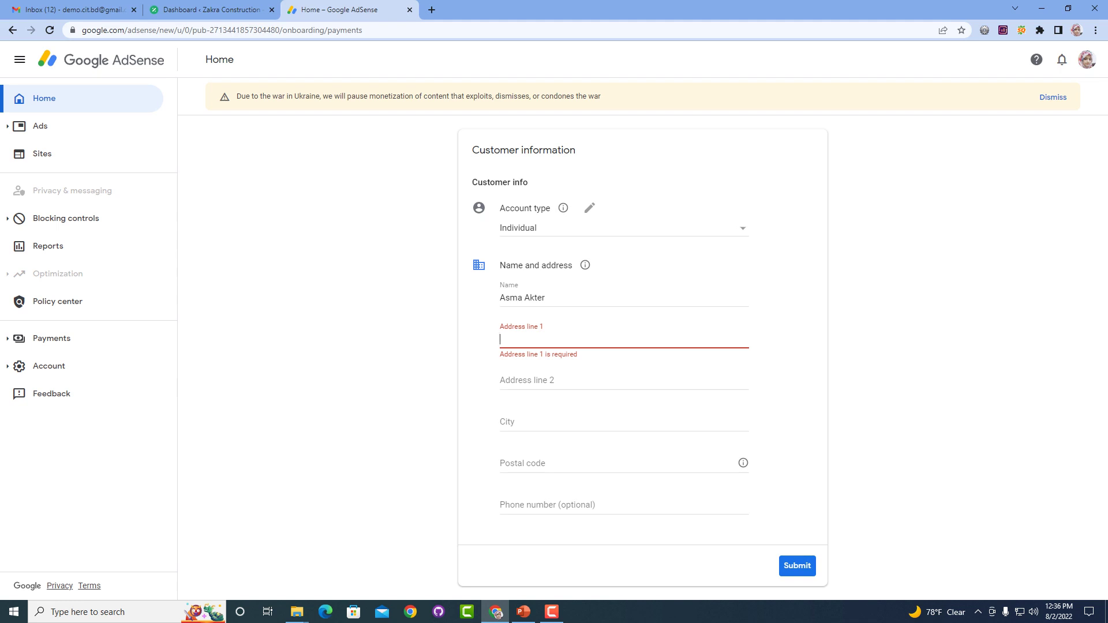
{"action": "key", "text": "ctrl+a"}
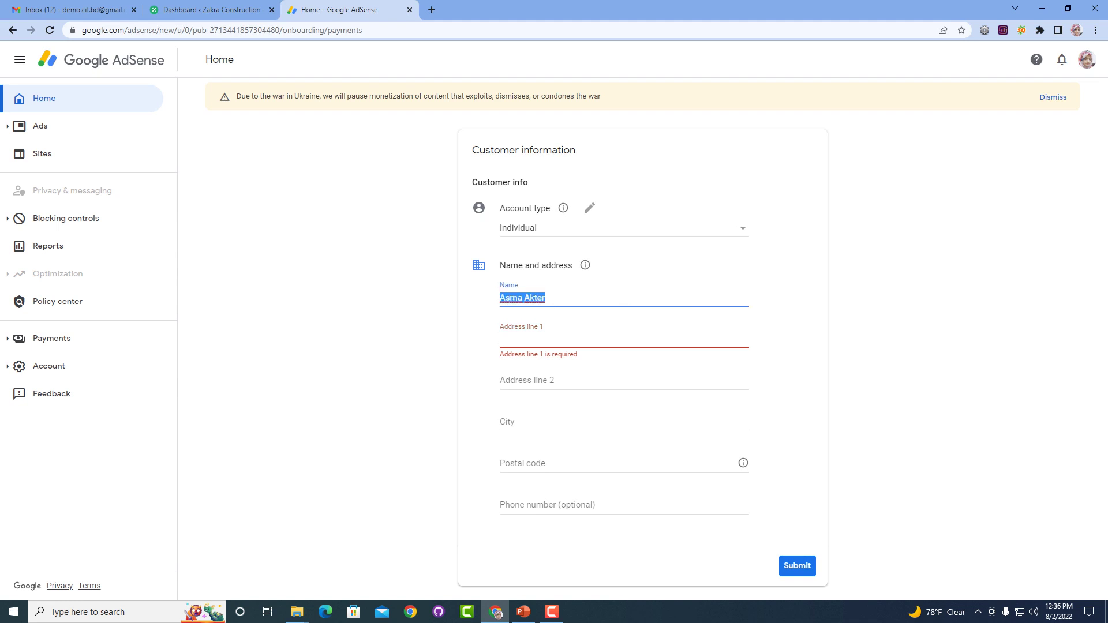
{"action": "key", "text": "BackSpace"}
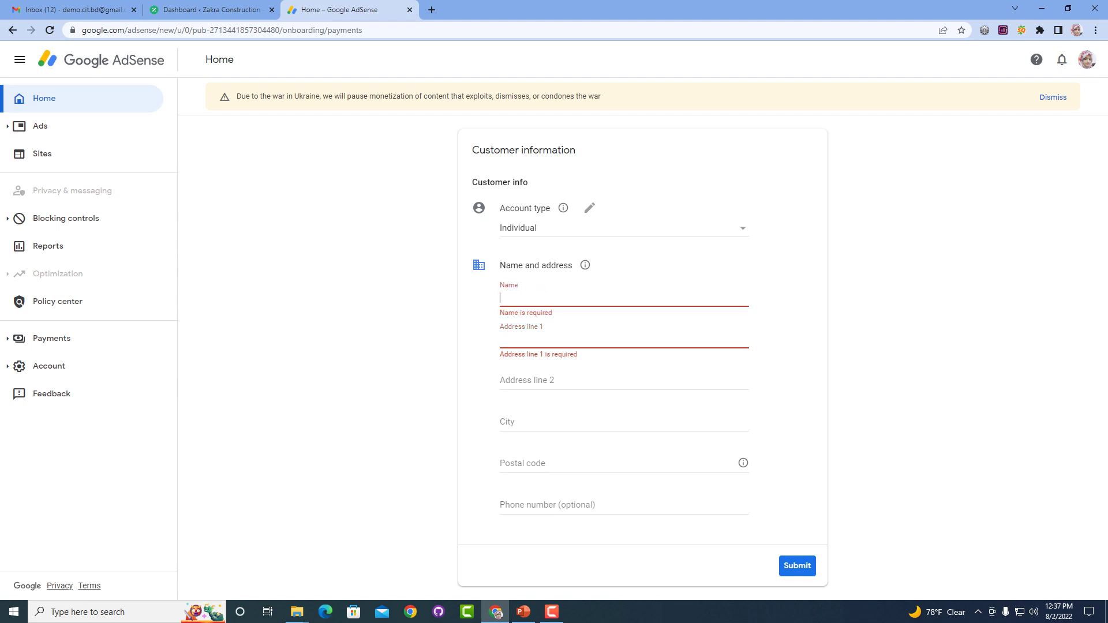
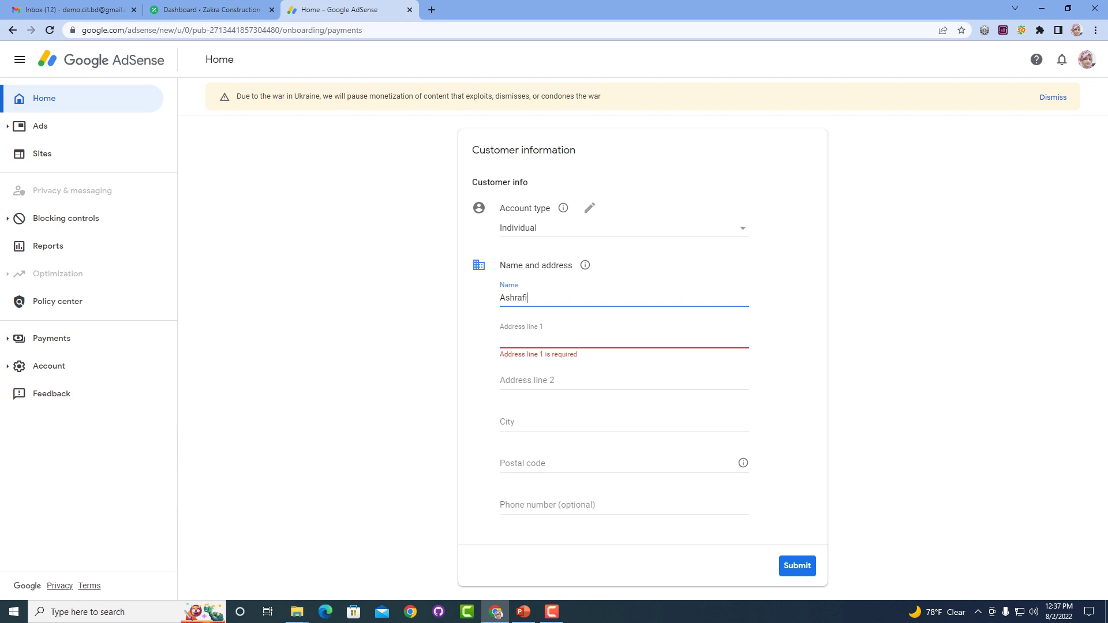
{"action": "key", "text": "ctrl+shift+Left"}
{"action": "key", "text": "Tab"}
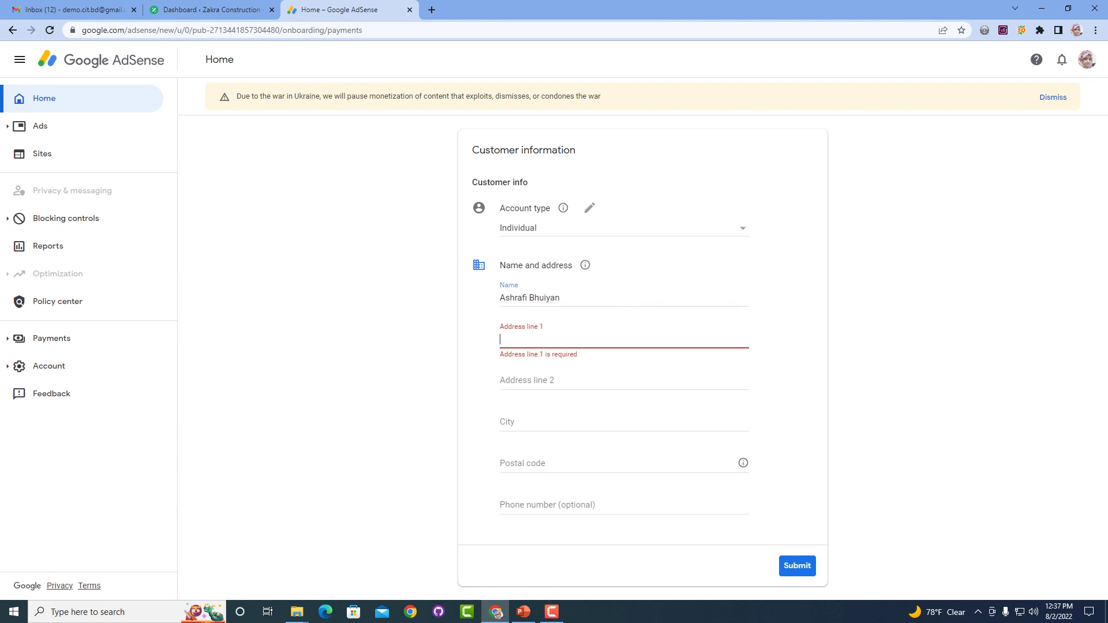
Type the building and area name into Address line 1.
{"action": "type", "text": "M"}
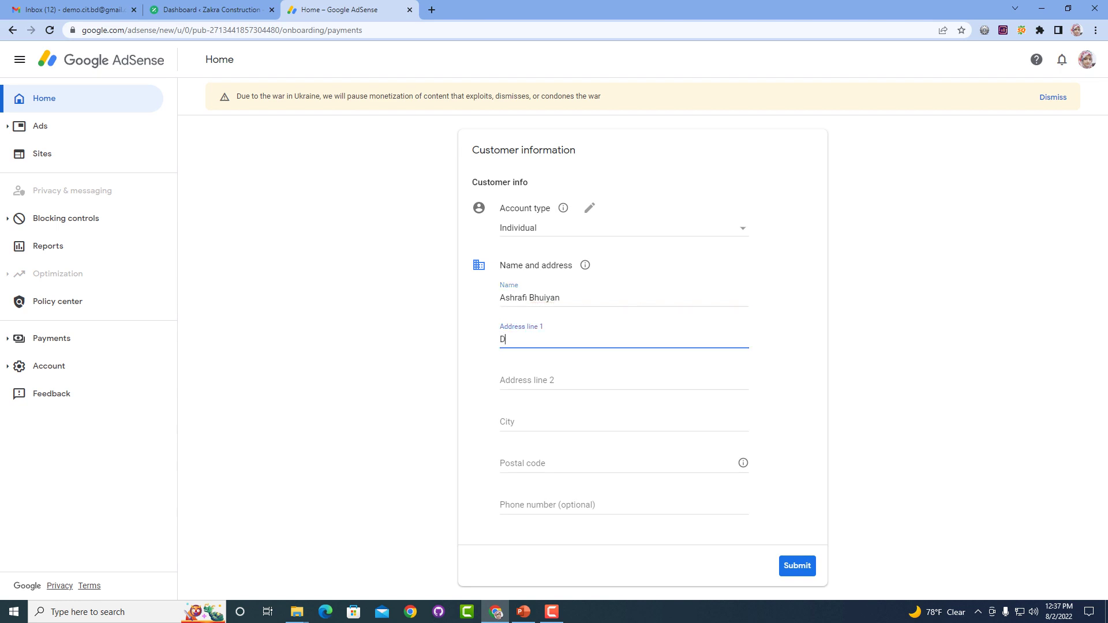
{"action": "key", "text": "BackSpace"}
{"action": "left_click", "coordinate": [556, 339]}
Correct the misspelled area in Address line 1 and fill in Address line 2.
{"action": "key", "text": "BackSpace"}
{"action": "left_click", "coordinate": [577, 381]}
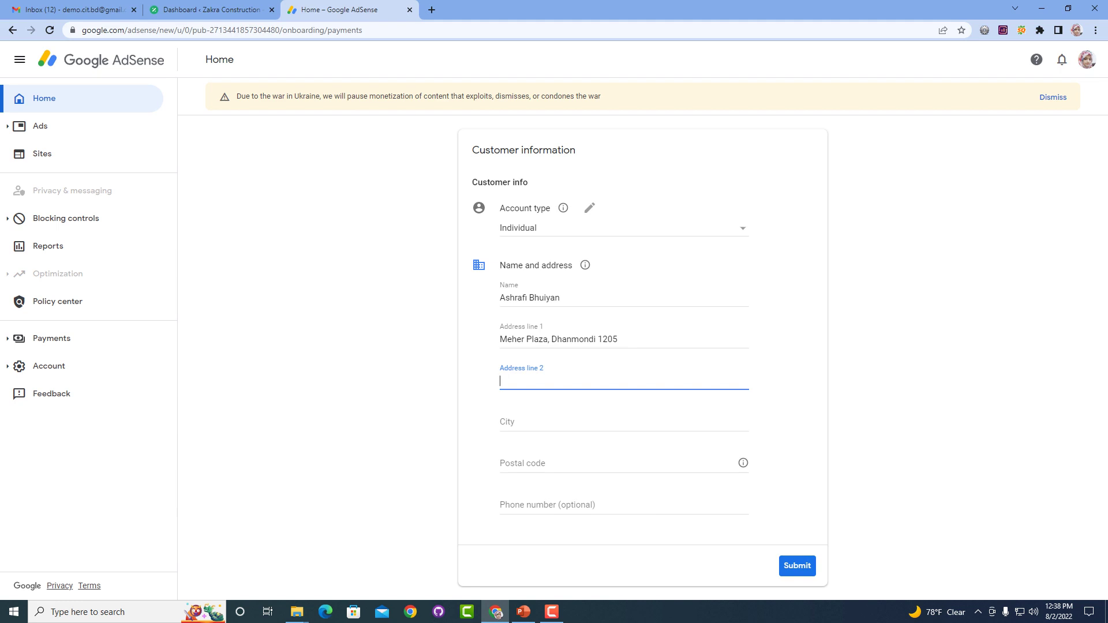
Enter the city, postal code and the account holder's phone number.
{"action": "left_click", "coordinate": [578, 422]}
{"action": "type", "text": "D"}
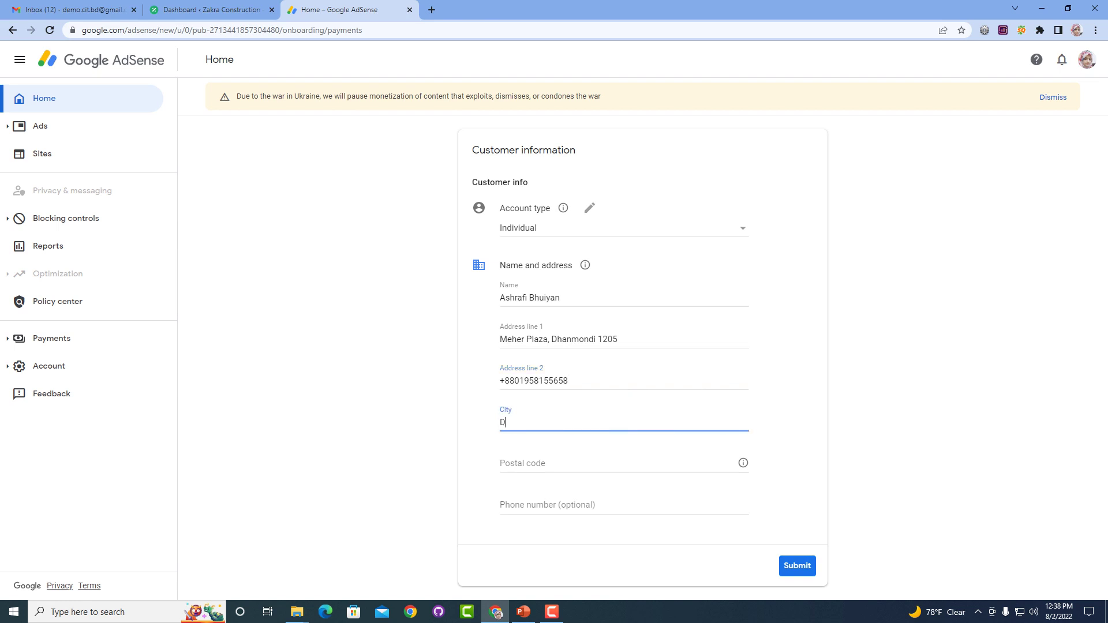
{"action": "type", "text": "haka"}
{"action": "left_click", "coordinate": [577, 463]}
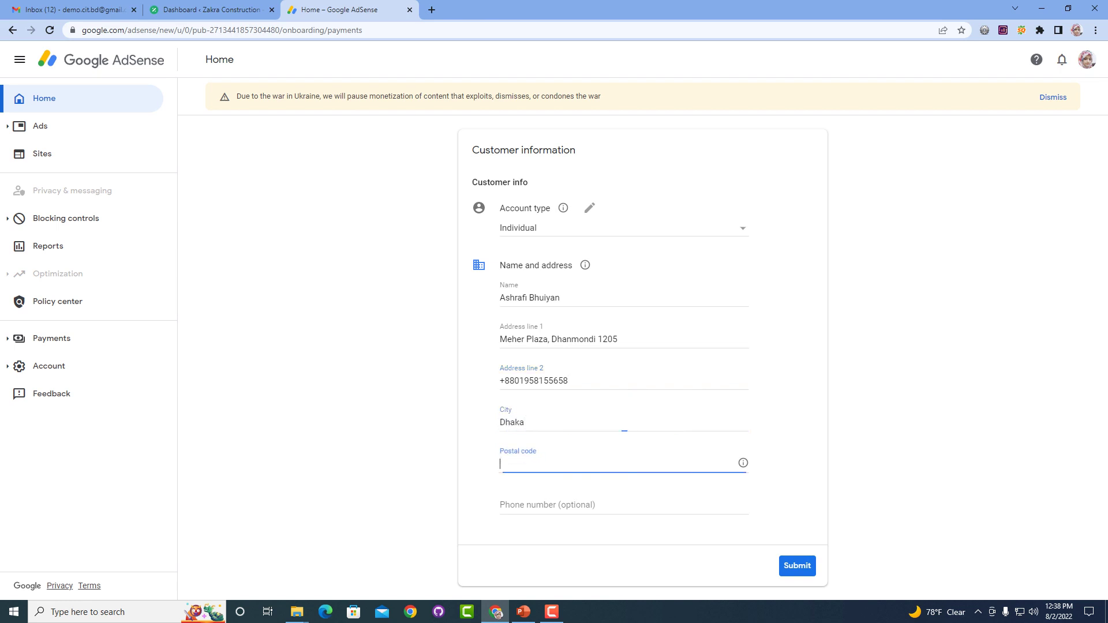
{"action": "type", "text": "1205"}
{"action": "left_click", "coordinate": [526, 505]}
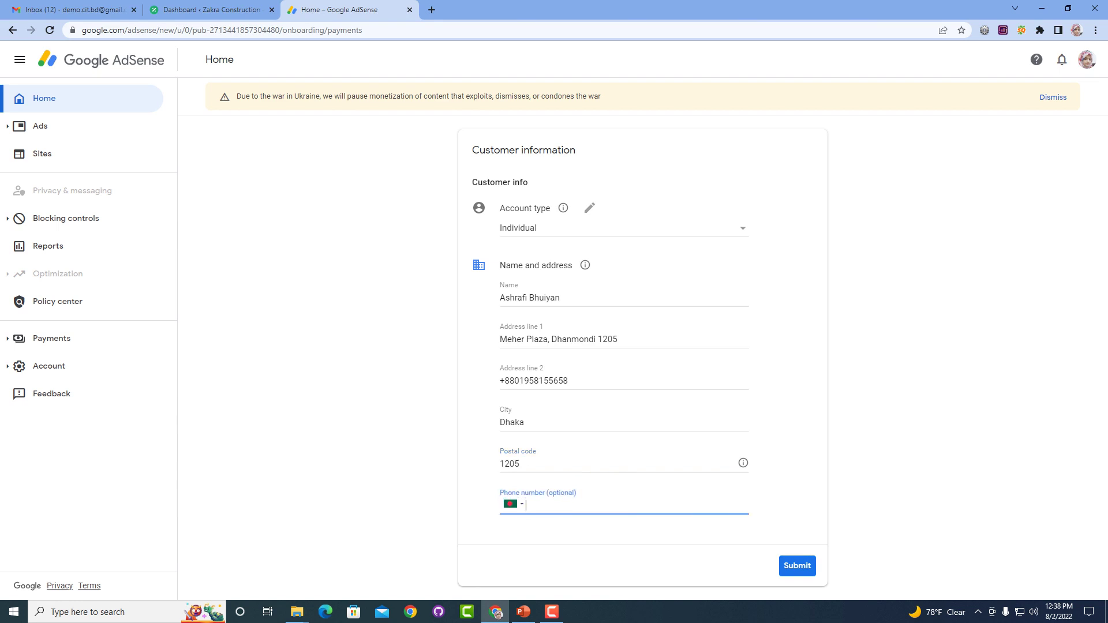
Submit the customer information and go to the Sites list.
{"action": "left_click", "coordinate": [797, 566]}
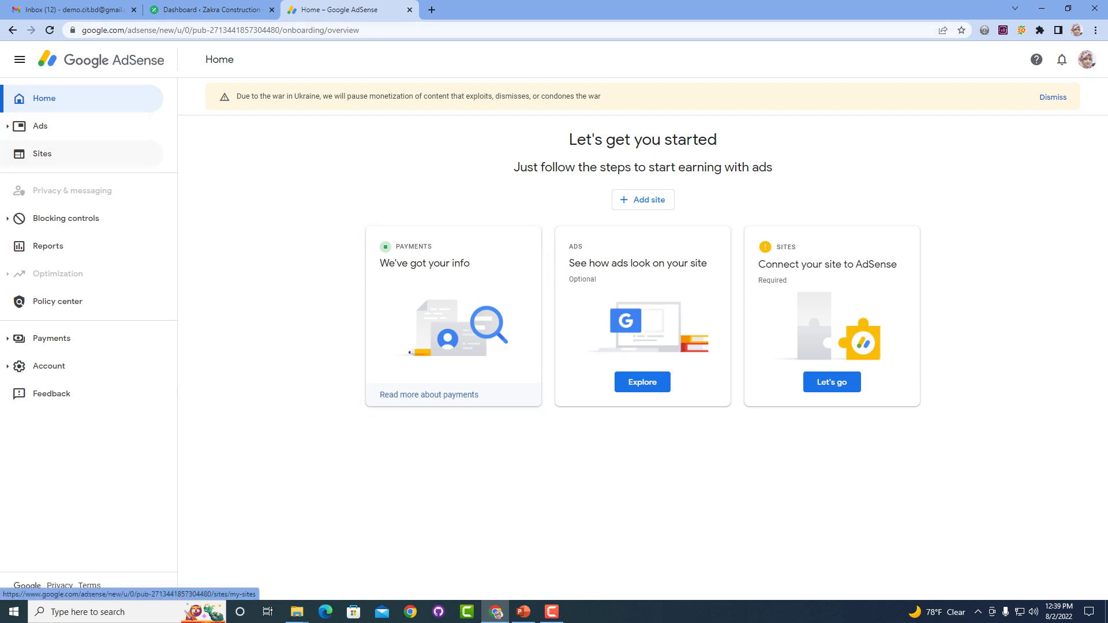
{"action": "left_click", "coordinate": [42, 154]}
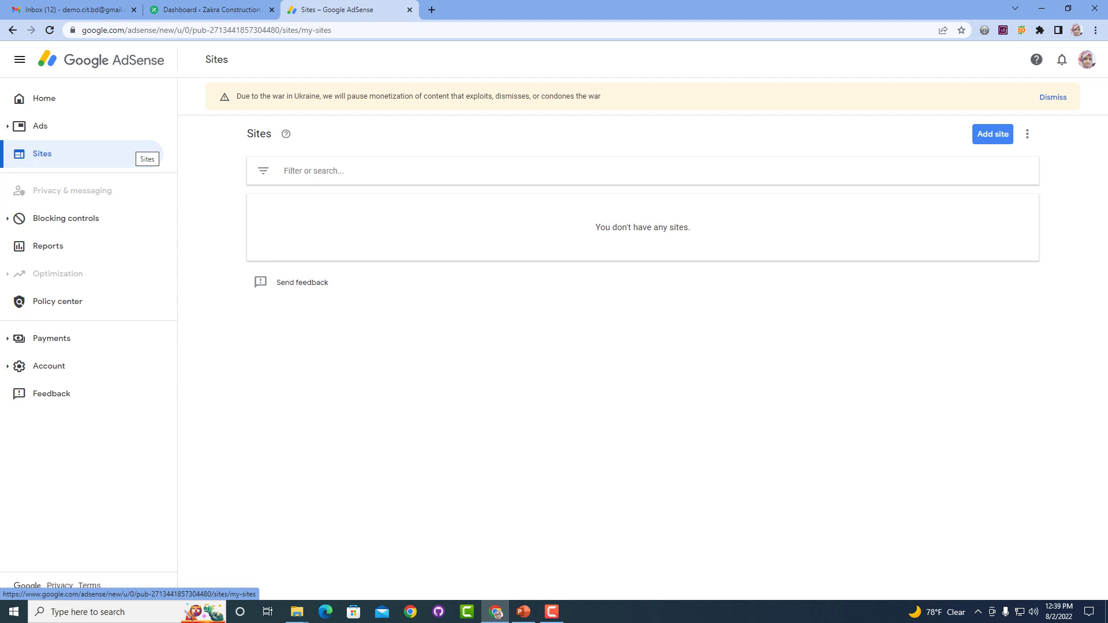
{"action": "left_click", "coordinate": [993, 134]}
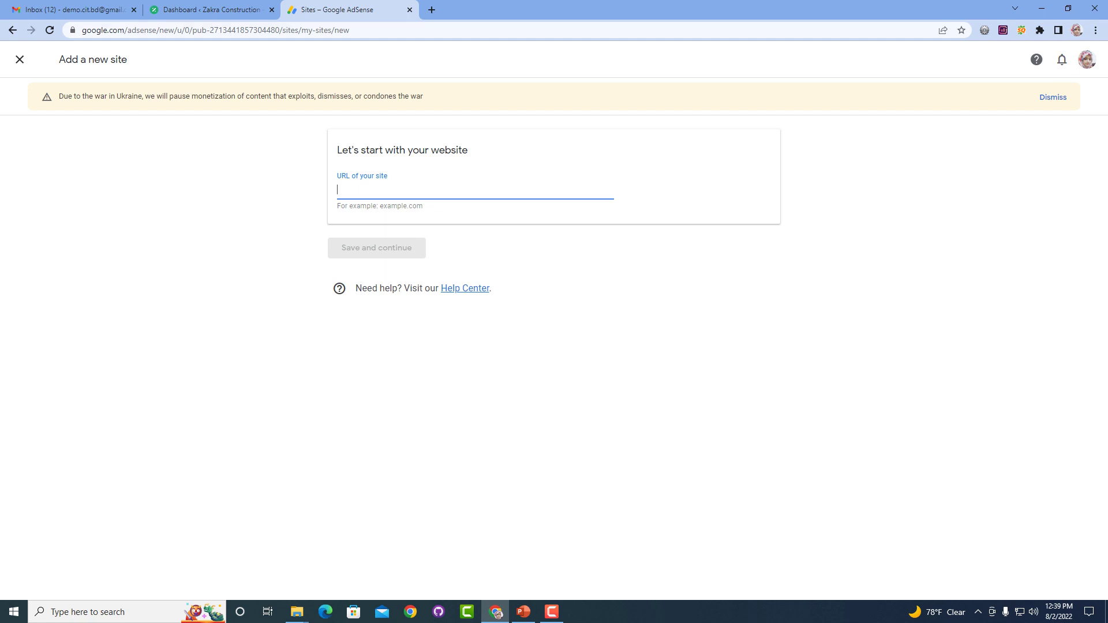
{"action": "left_click", "coordinate": [211, 10]}
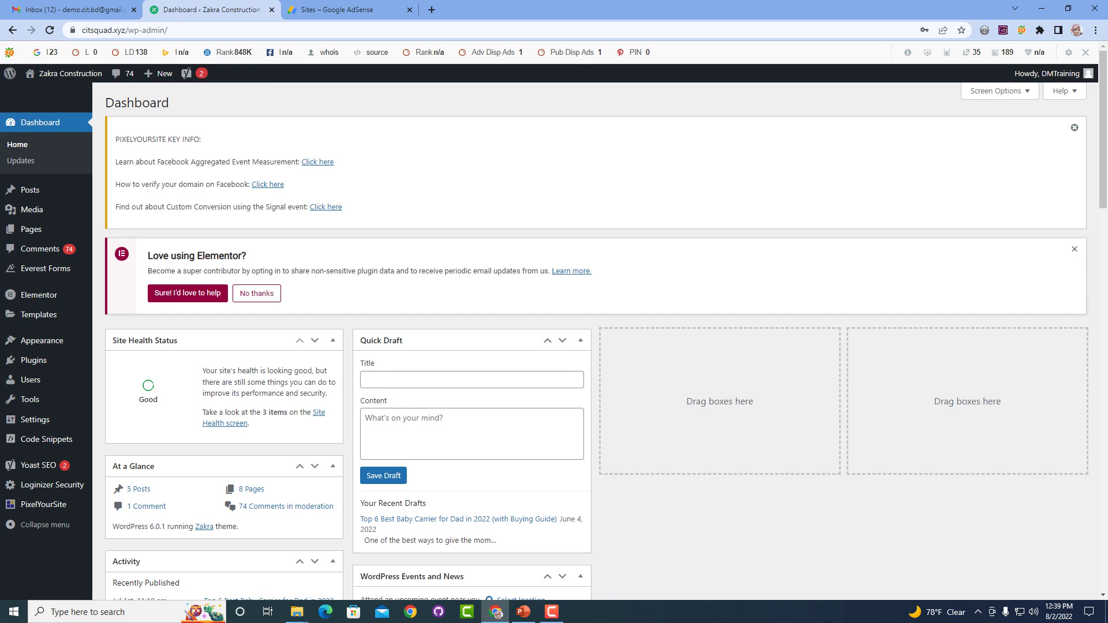
{"action": "left_click_drag", "start_coordinate": [82, 30], "coordinate": [151, 30]}
{"action": "key", "text": "ctrl+c"}
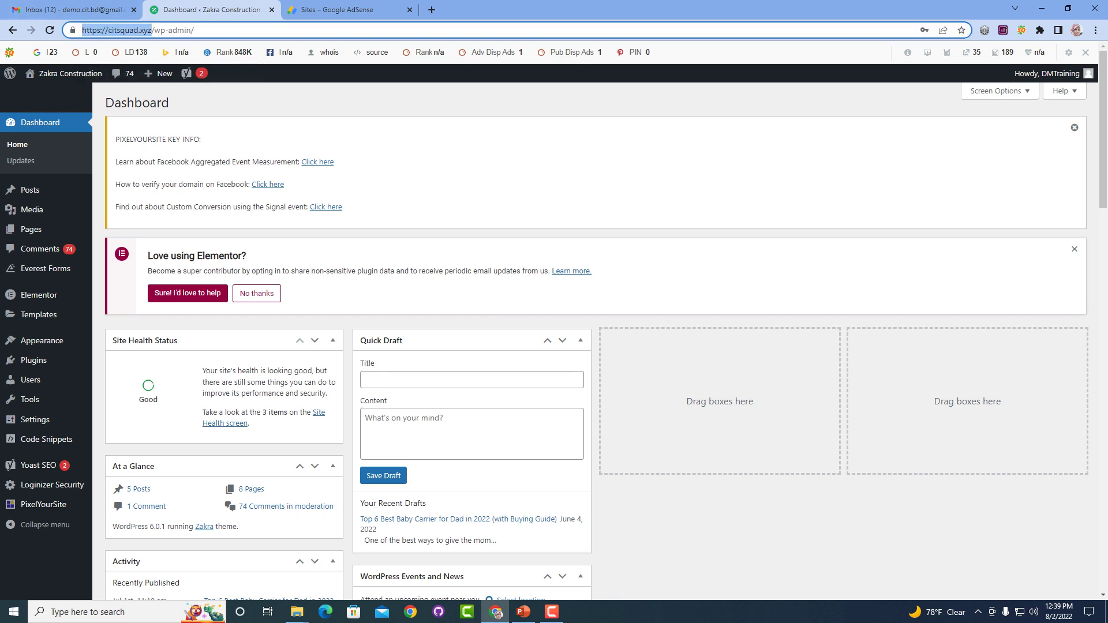
{"action": "left_click", "coordinate": [432, 10]}
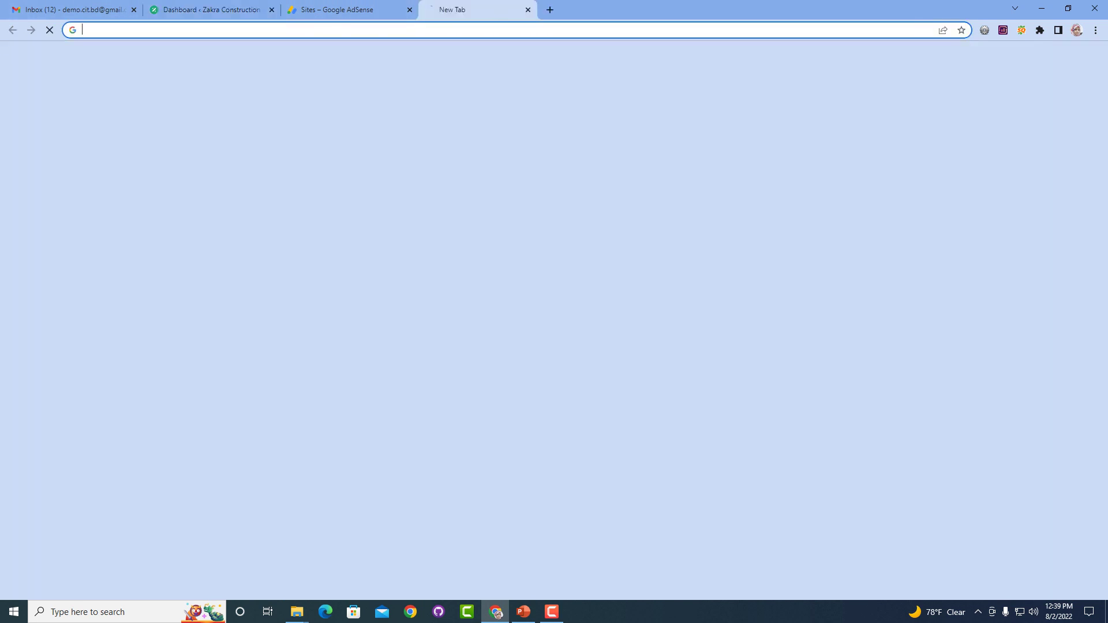
{"action": "key", "text": "ctrl+v"}
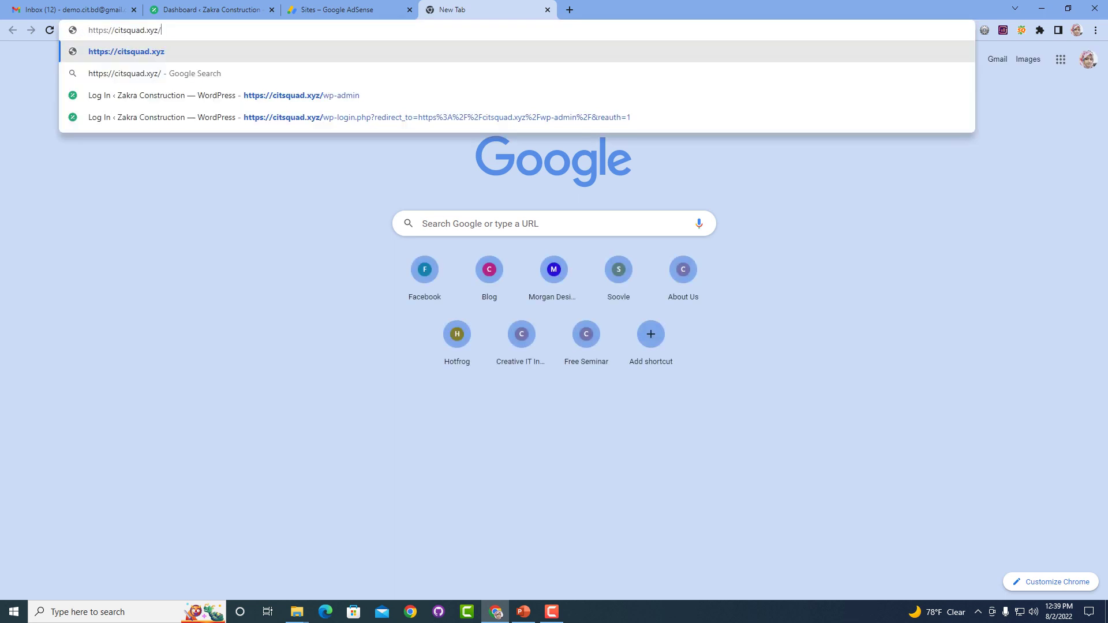
{"action": "key", "text": "Home"}
{"action": "key", "text": "ctrl+shift+Right"}
{"action": "key", "text": "BackSpace"}
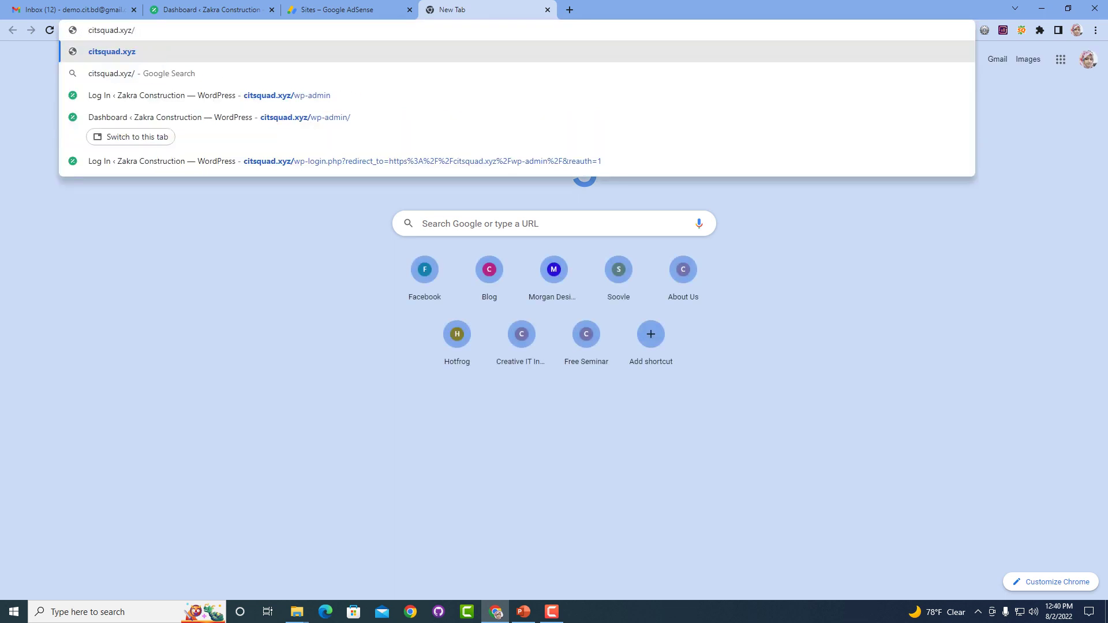
{"action": "key", "text": "ctrl+a"}
{"action": "key", "text": "ctrl+c"}
{"action": "key", "text": "ctrl+shift+Tab"}
{"action": "key", "text": "ctrl+v"}
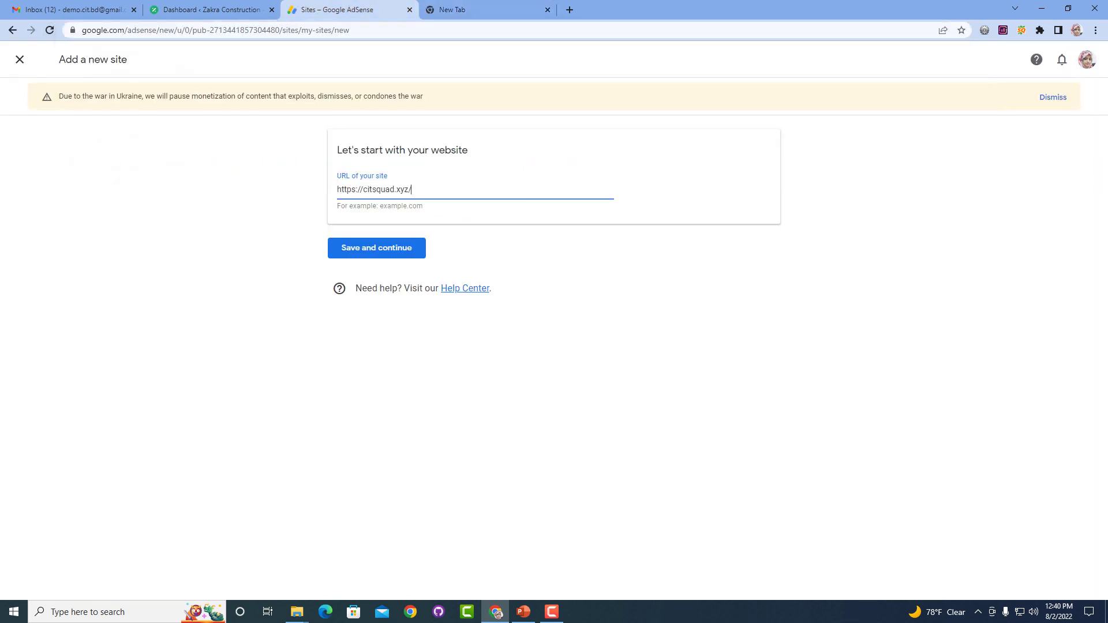
{"action": "key", "text": "Home"}
{"action": "key", "text": "ctrl+shift+Right"}
{"action": "key", "text": "BackSpace"}
{"action": "key", "text": "Return"}
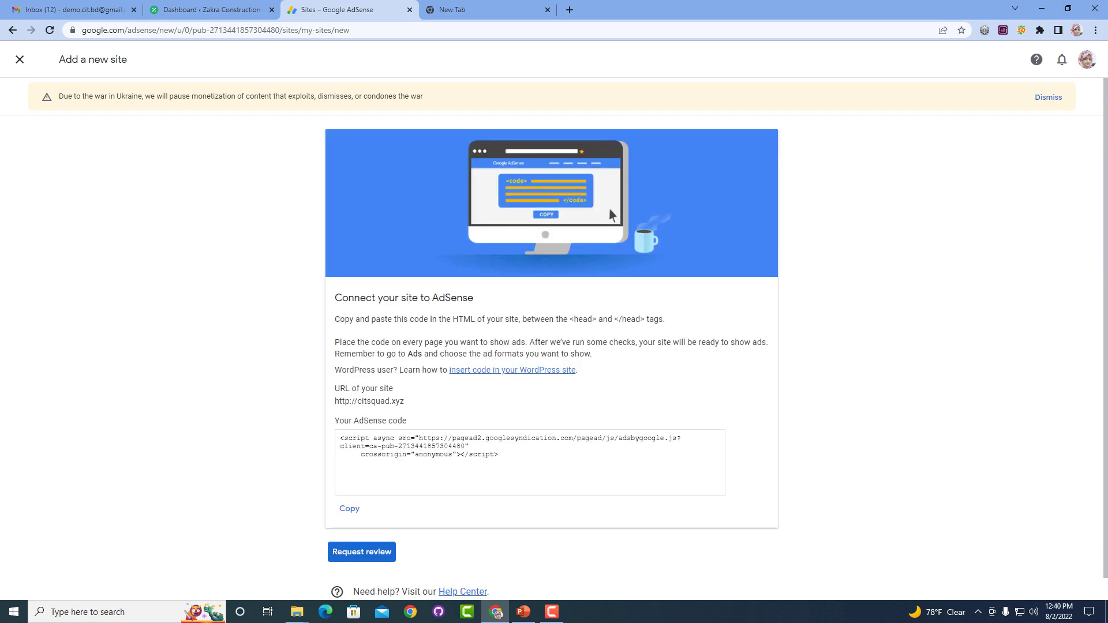
Copy the citsquad.xyz AdSense code snippet meant for the <head> section, then return to WordPress.
{"action": "scroll", "coordinate": [554, 338], "scroll_direction": "down", "scroll_amount": 1}
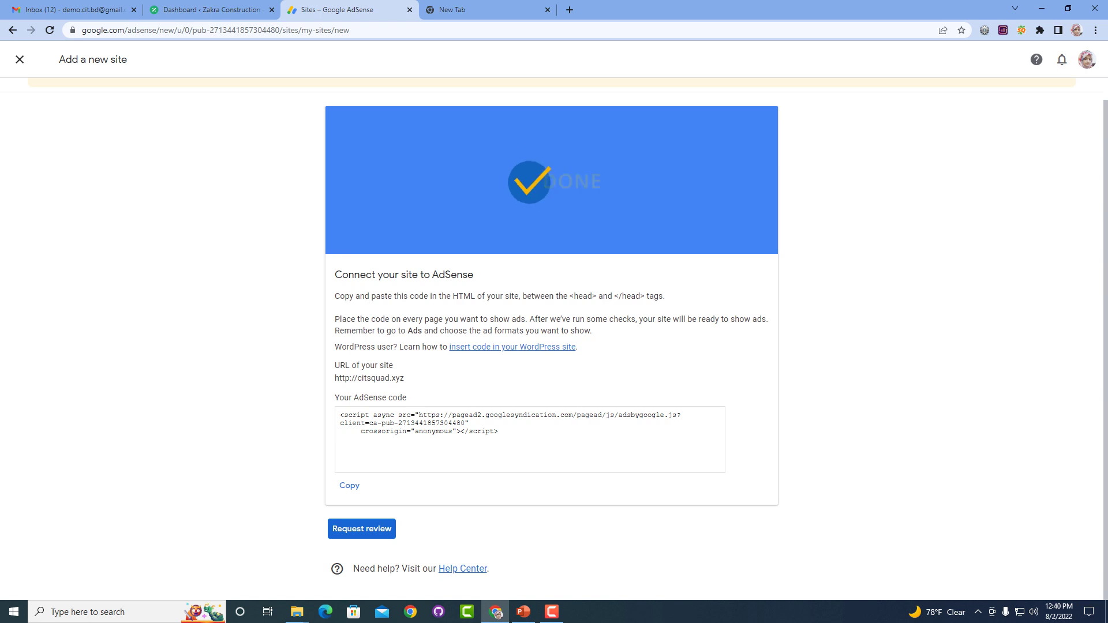
{"action": "left_click_drag", "start_coordinate": [569, 296], "coordinate": [646, 296]}
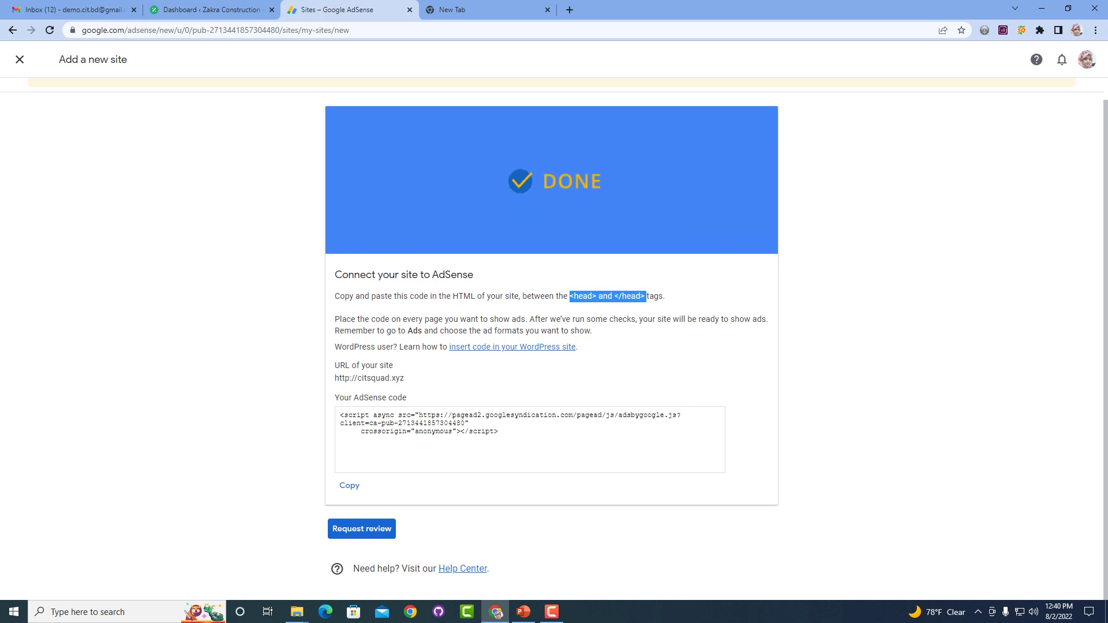
{"action": "left_click", "coordinate": [350, 485]}
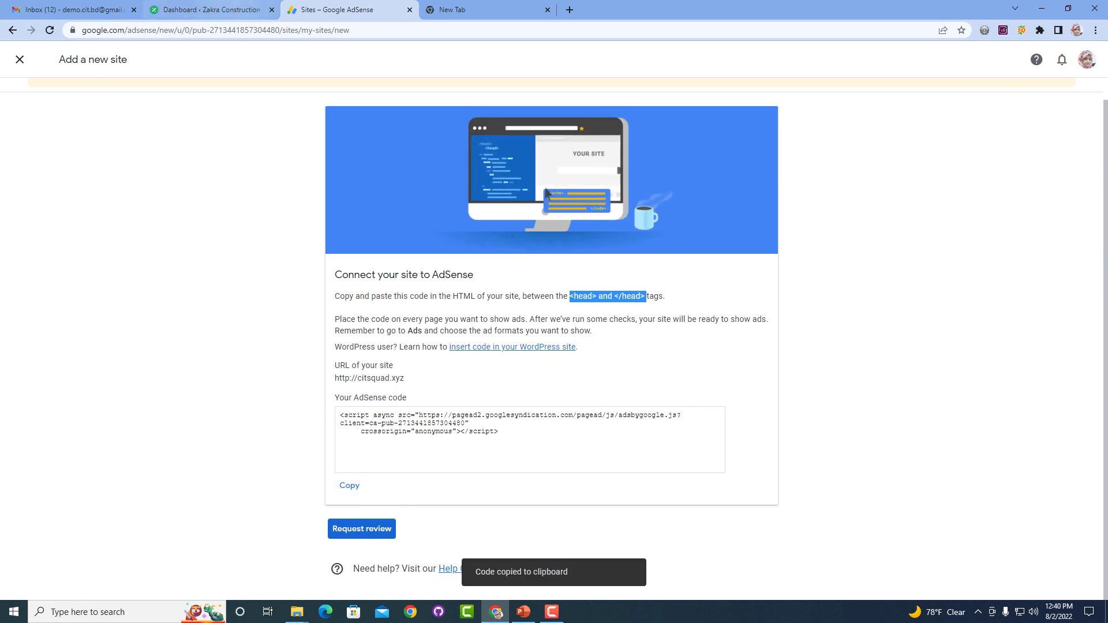
{"action": "key", "text": "ctrl+shift+Tab"}
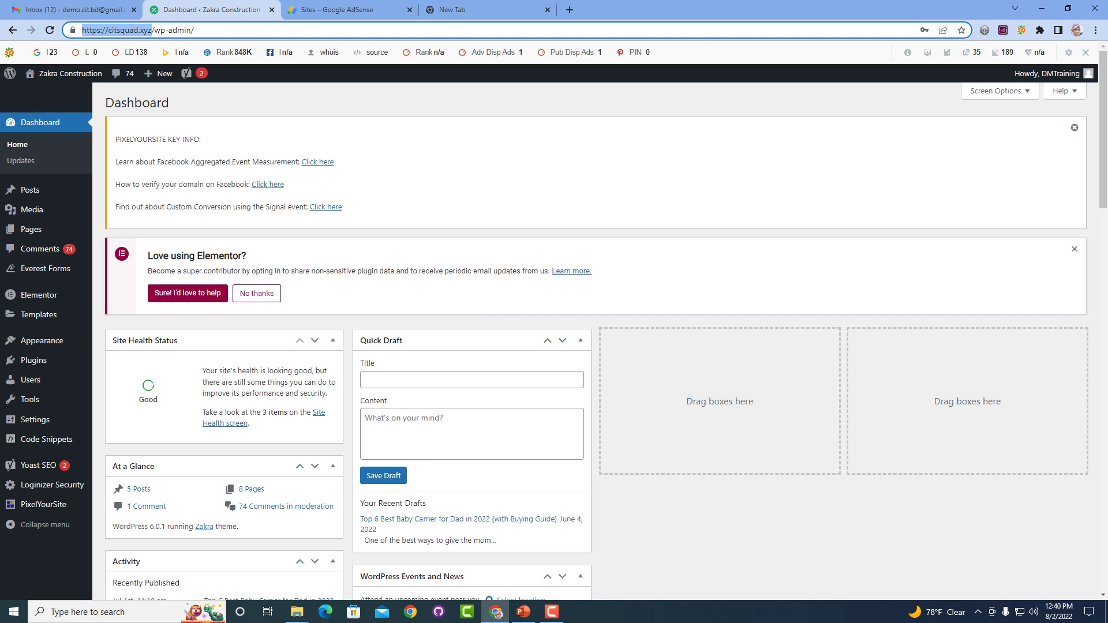
Open Zakra's header.php in the Theme File Editor and paste the AdSense code above </head>.
{"action": "mouse_move", "coordinate": [41, 340]}
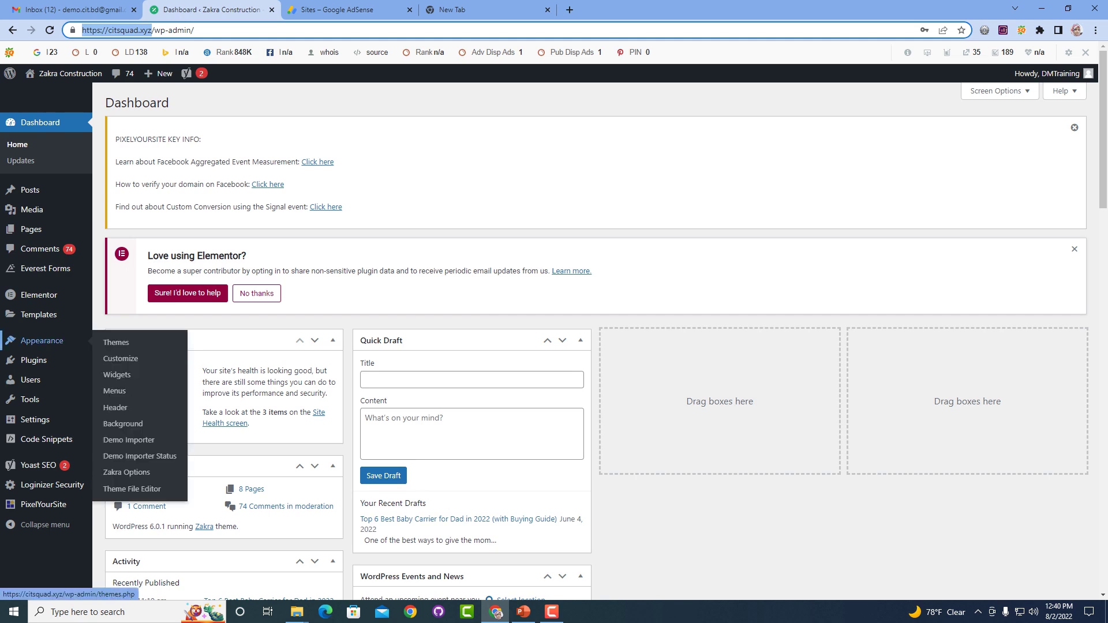
{"action": "left_click", "coordinate": [131, 489]}
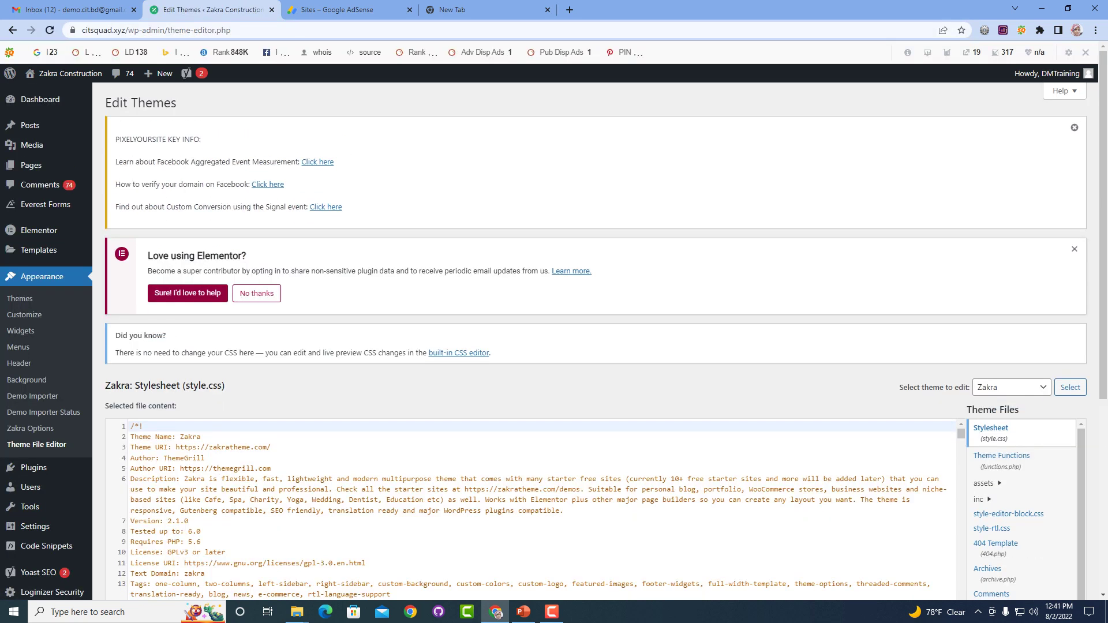
{"action": "scroll", "coordinate": [998, 511], "scroll_direction": "down", "scroll_amount": 4}
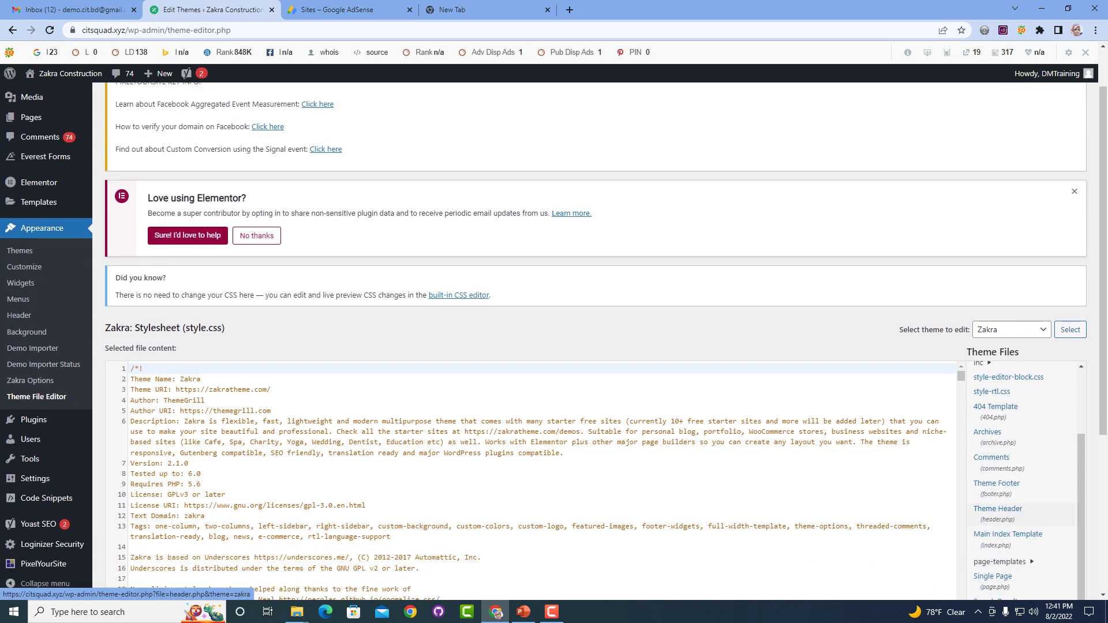
{"action": "left_click", "coordinate": [998, 510]}
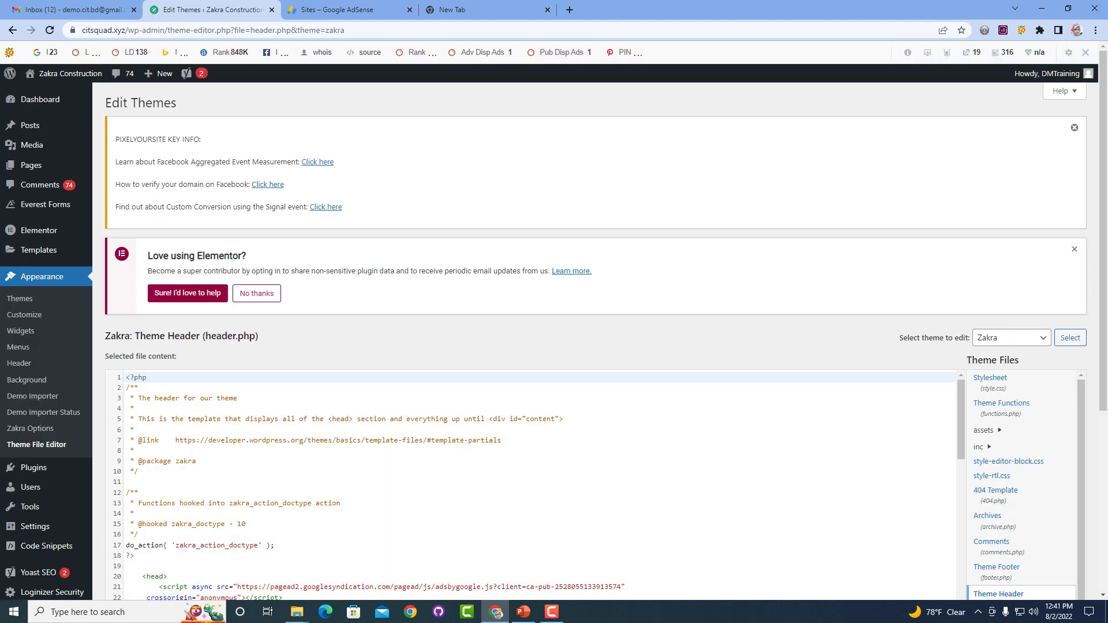
{"action": "scroll", "coordinate": [530, 485], "scroll_direction": "down", "scroll_amount": 2}
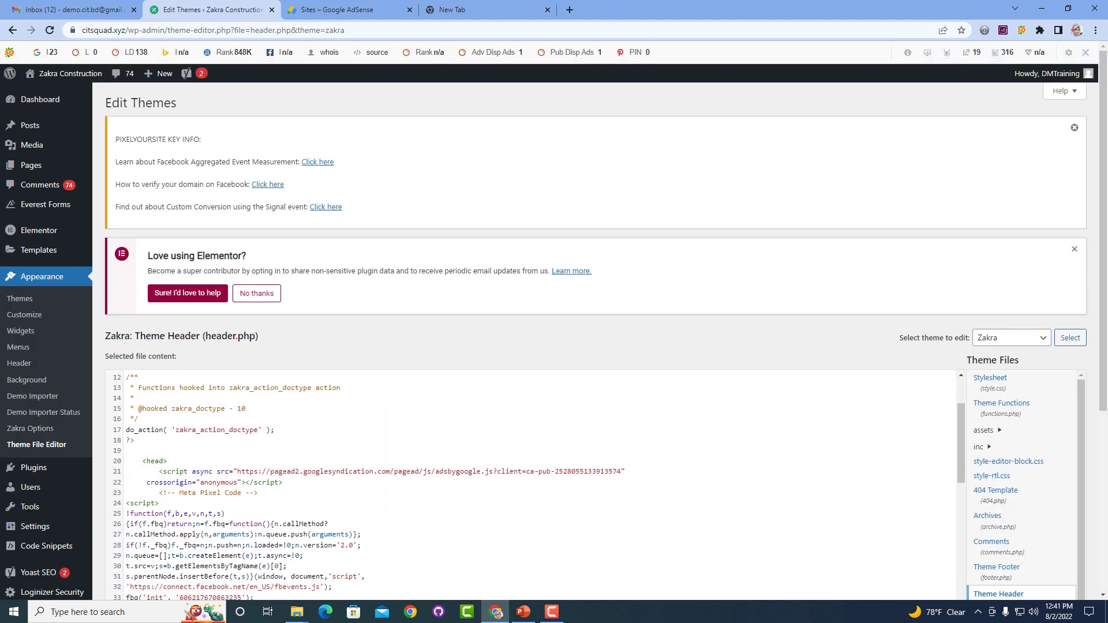
{"action": "left_click", "coordinate": [155, 462]}
{"action": "scroll", "coordinate": [531, 485], "scroll_direction": "down", "scroll_amount": 7}
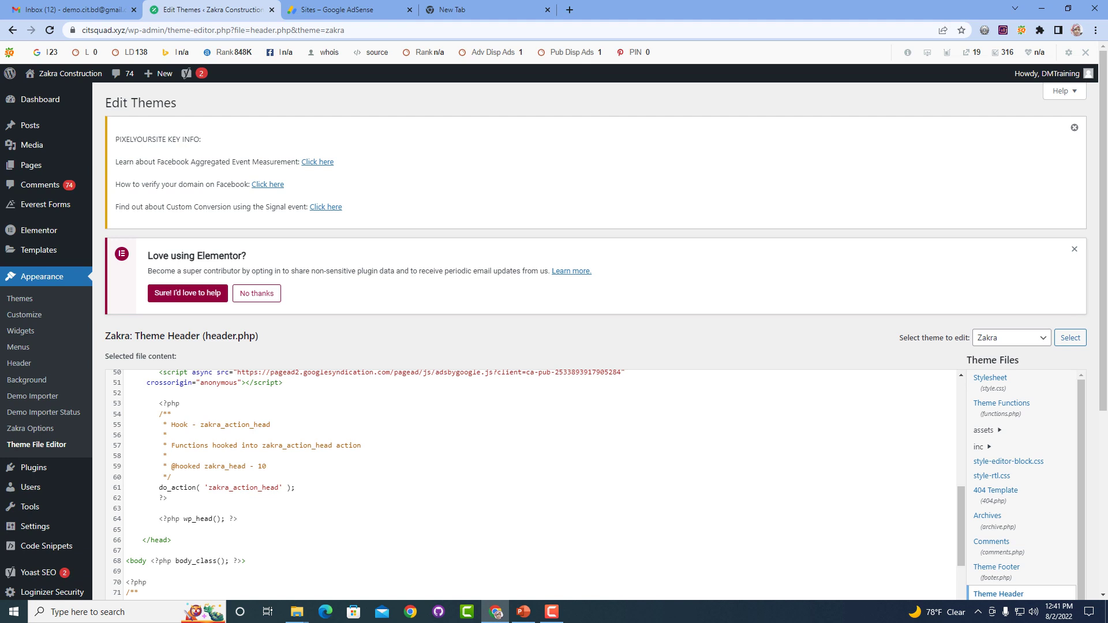
{"action": "left_click", "coordinate": [171, 540]}
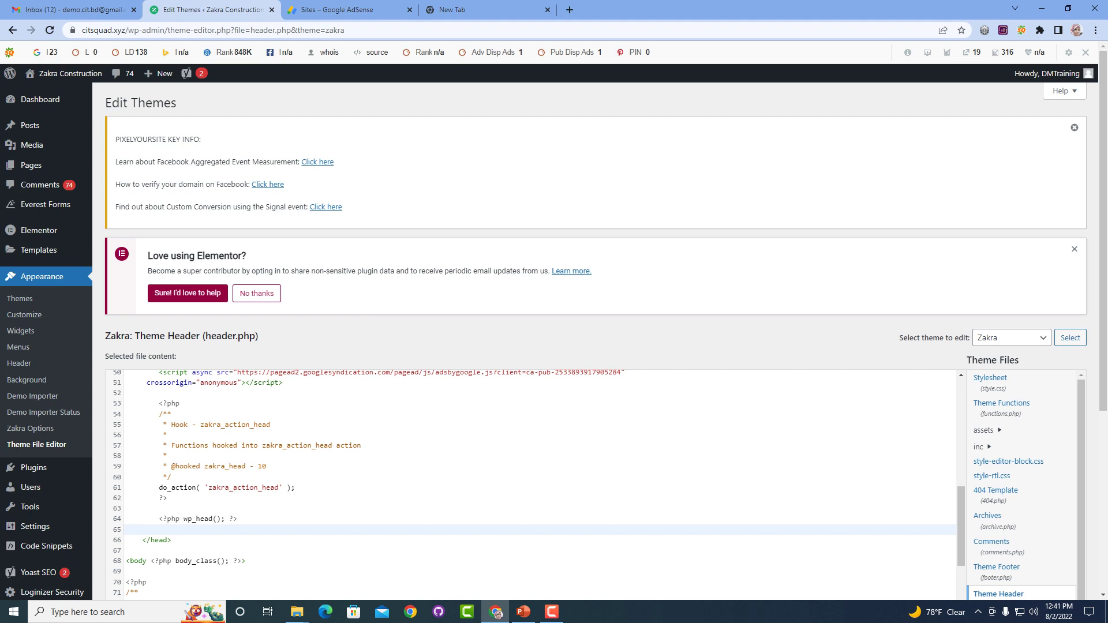
{"action": "key", "text": "ctrl+v"}
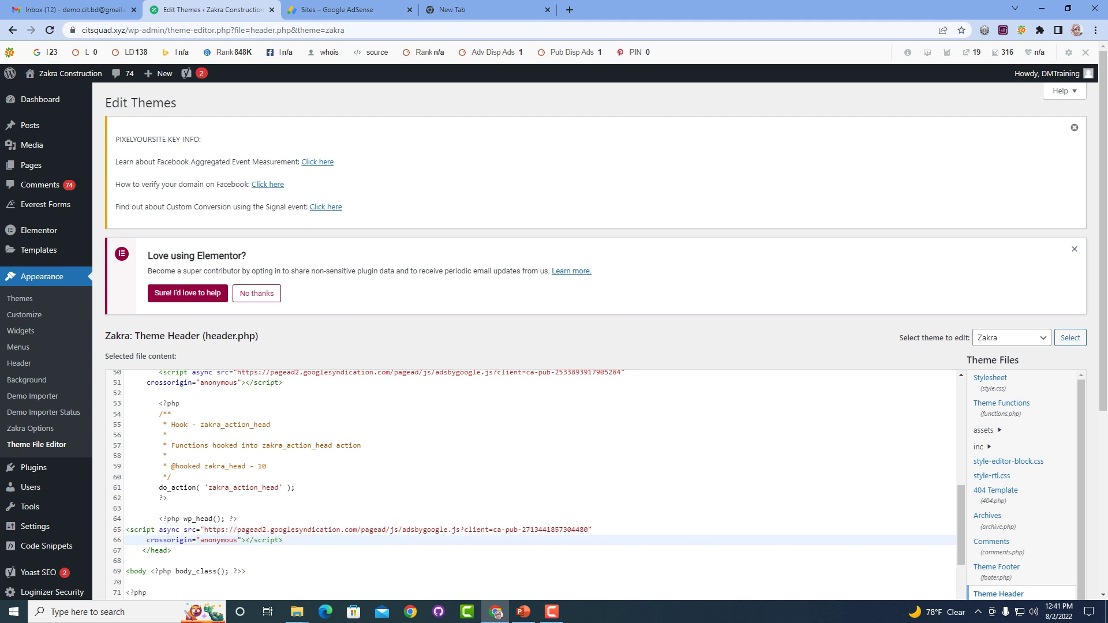
Delete the old AdSense script on lines 21–22 and save header.php with Update File.
{"action": "scroll", "coordinate": [534, 484], "scroll_direction": "up", "scroll_amount": 5}
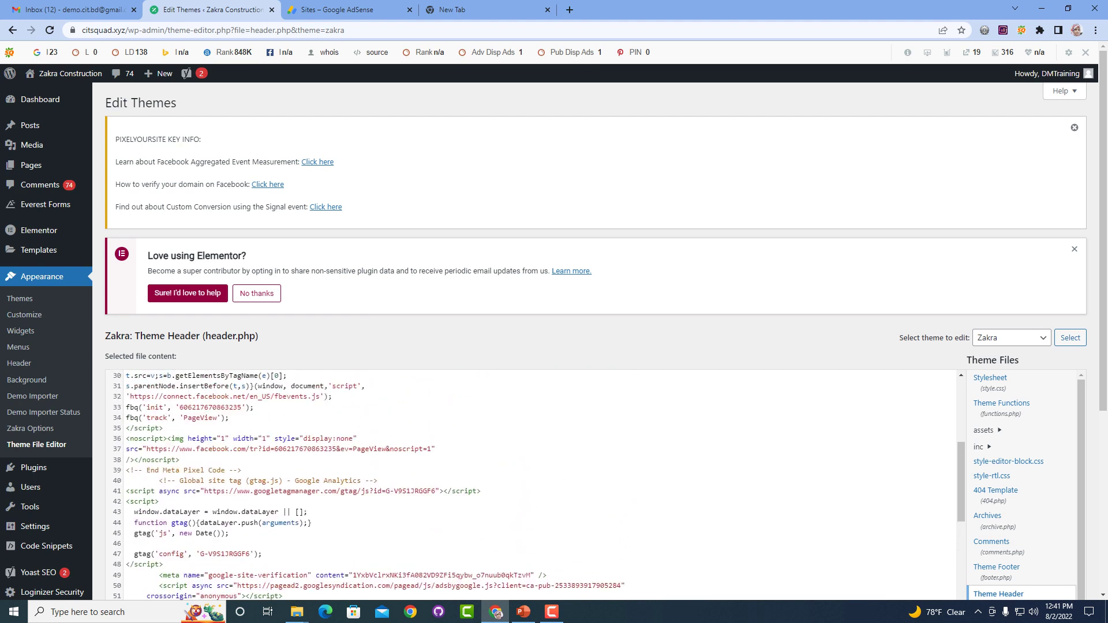
{"action": "scroll", "coordinate": [534, 483], "scroll_direction": "up", "scroll_amount": 3}
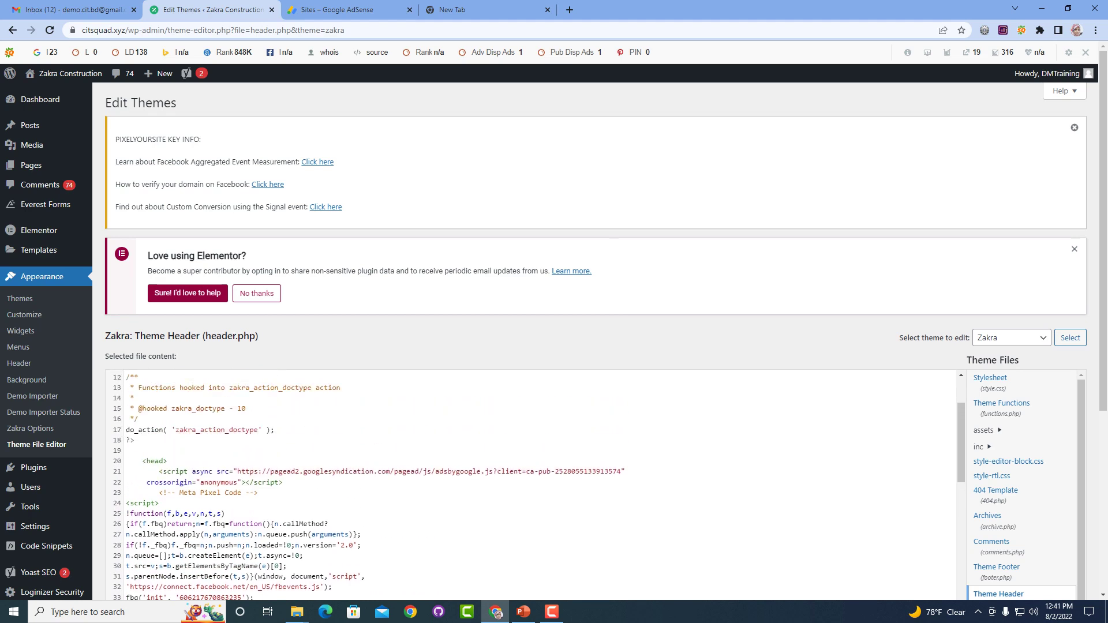
{"action": "left_click_drag", "start_coordinate": [233, 482], "coordinate": [142, 471]}
{"action": "key", "text": "BackSpace"}
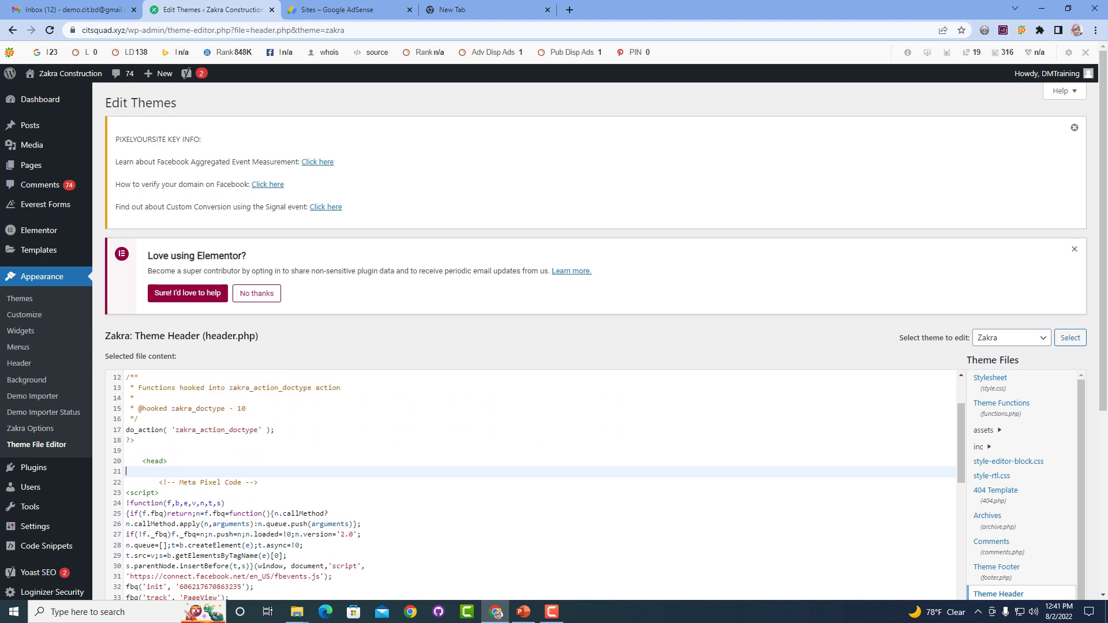
{"action": "key", "text": "BackSpace"}
{"action": "scroll", "coordinate": [534, 483], "scroll_direction": "down", "scroll_amount": 15}
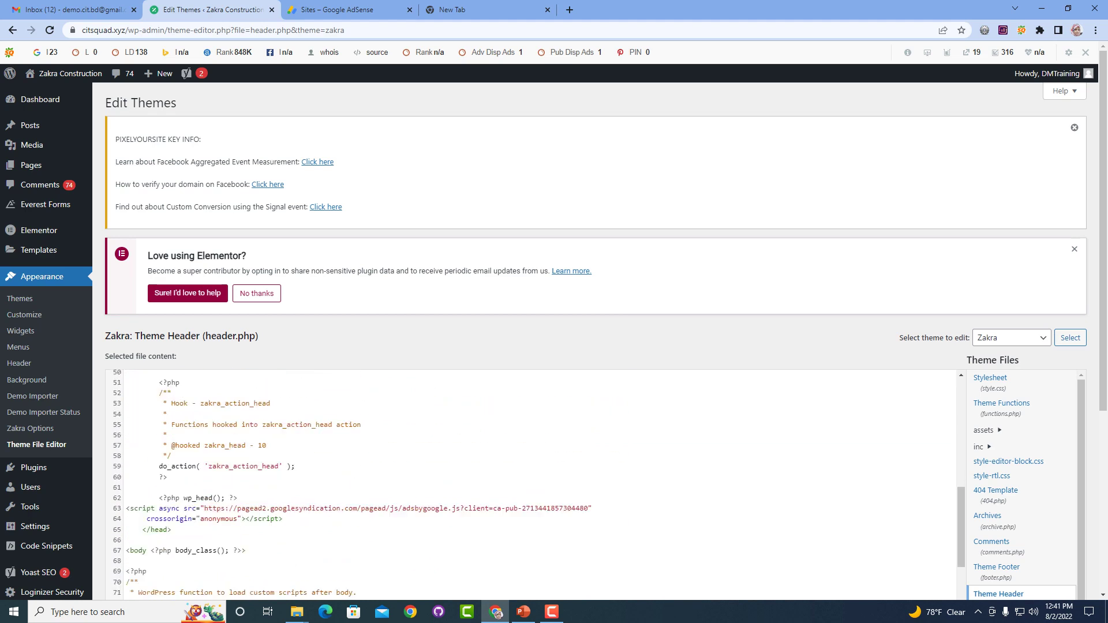
{"action": "scroll", "coordinate": [534, 484], "scroll_direction": "down", "scroll_amount": 5}
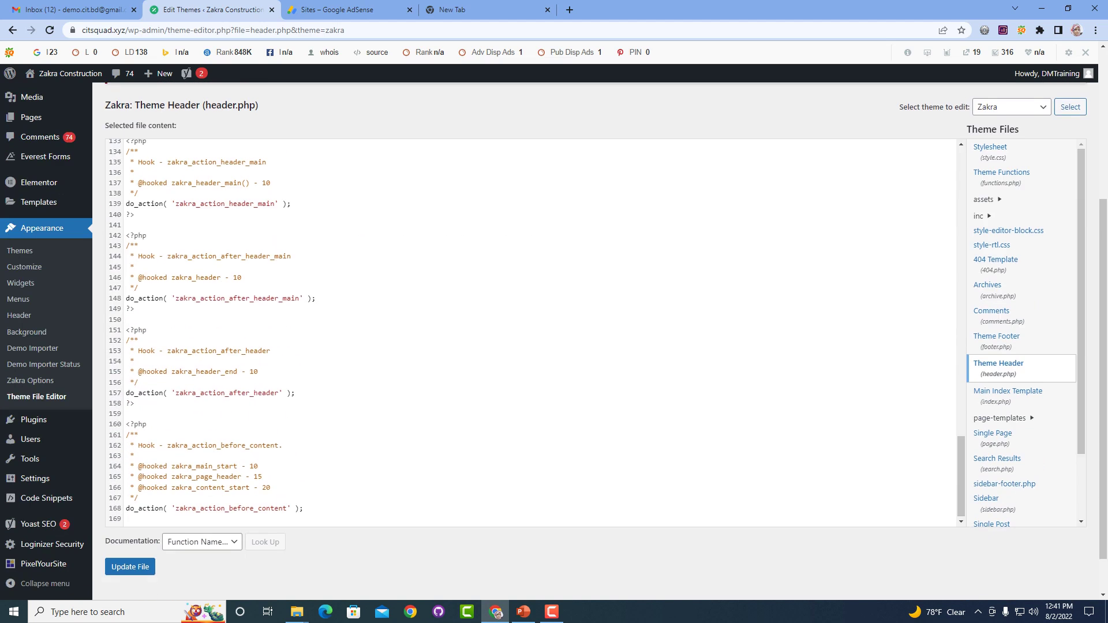
{"action": "left_click", "coordinate": [130, 518]}
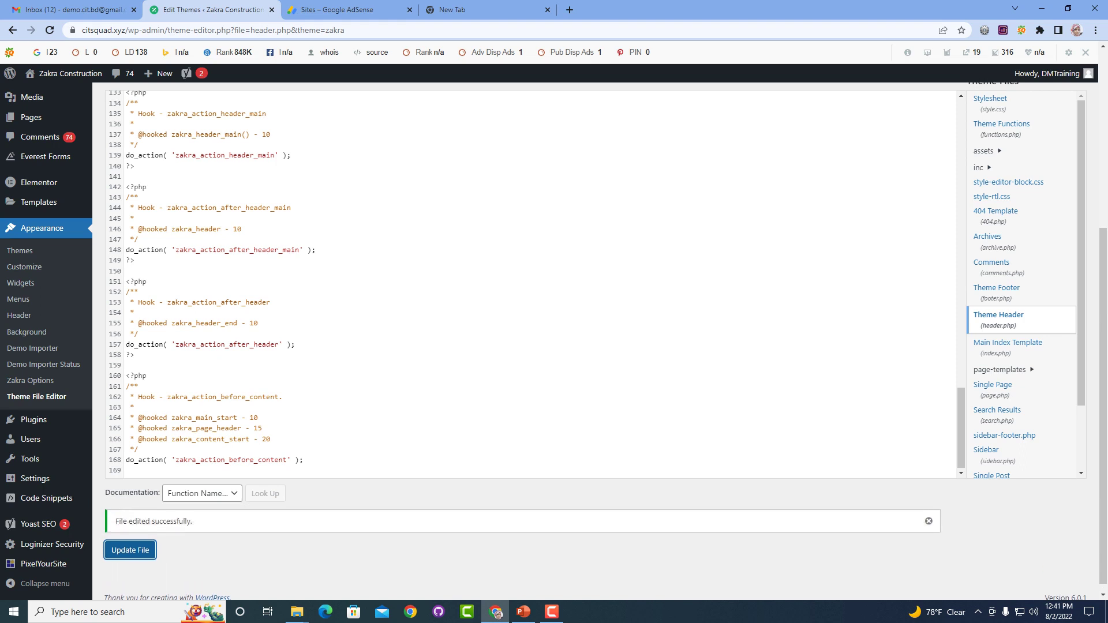
Request review for citsquad.xyz in AdSense and point out the roughly 2-week review estimate.
{"action": "key", "text": "ctrl+Tab"}
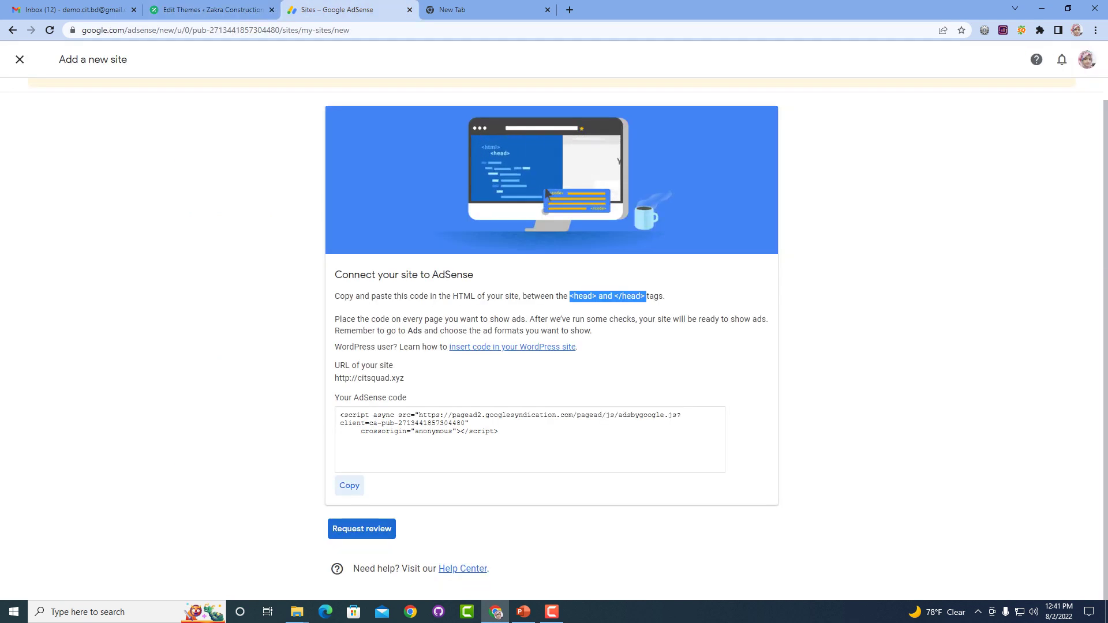
{"action": "left_click", "coordinate": [362, 528]}
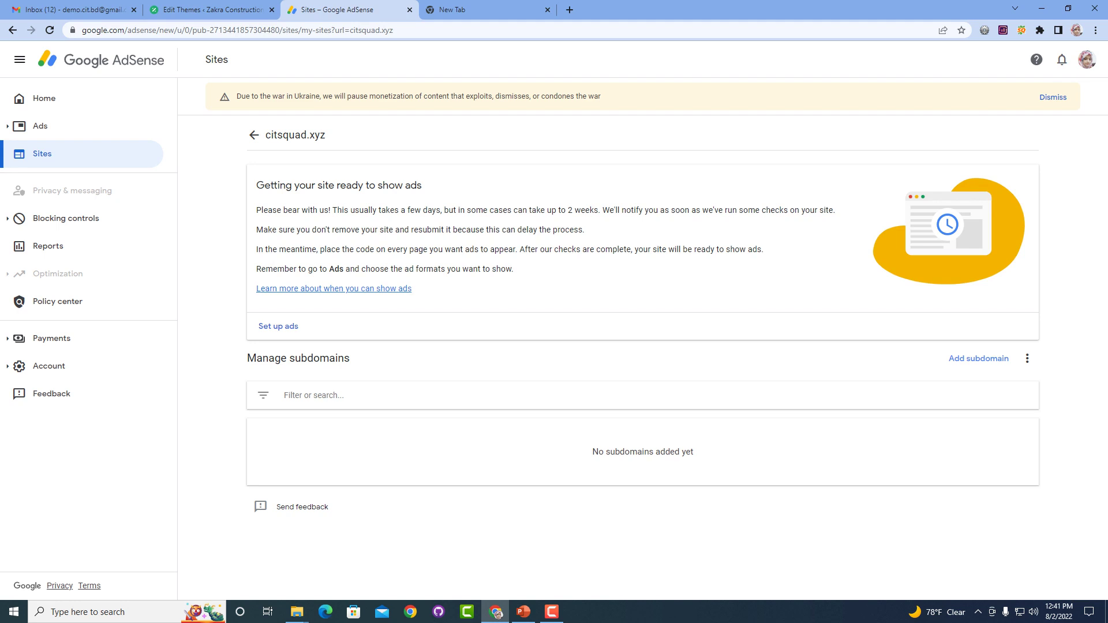
{"action": "left_click_drag", "start_coordinate": [405, 211], "coordinate": [433, 210]}
{"action": "left_click_drag", "start_coordinate": [566, 211], "coordinate": [598, 210]}
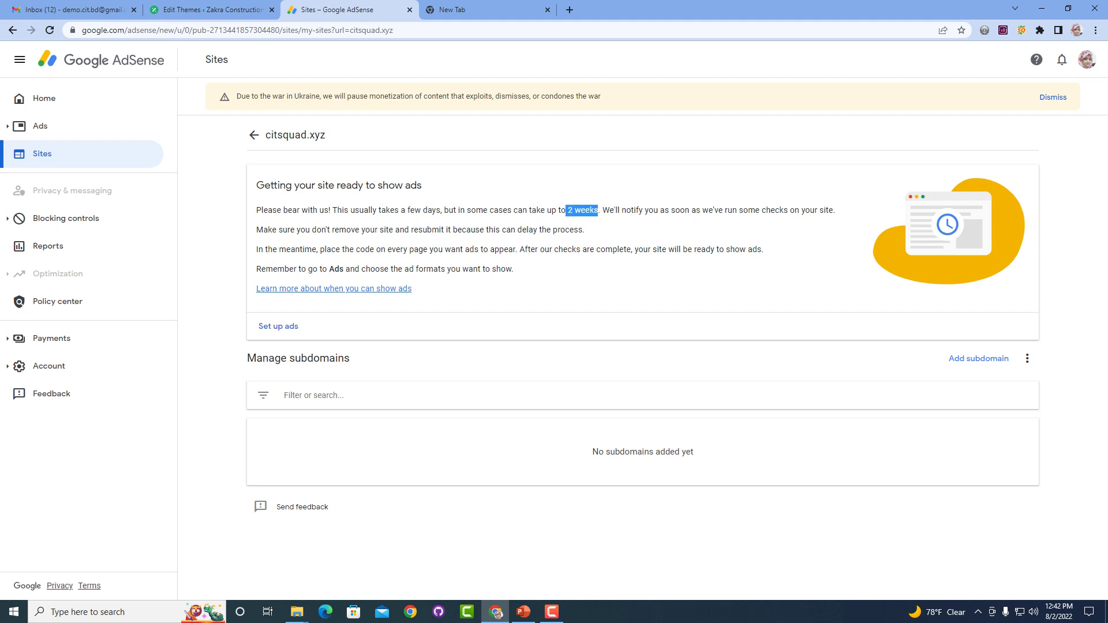